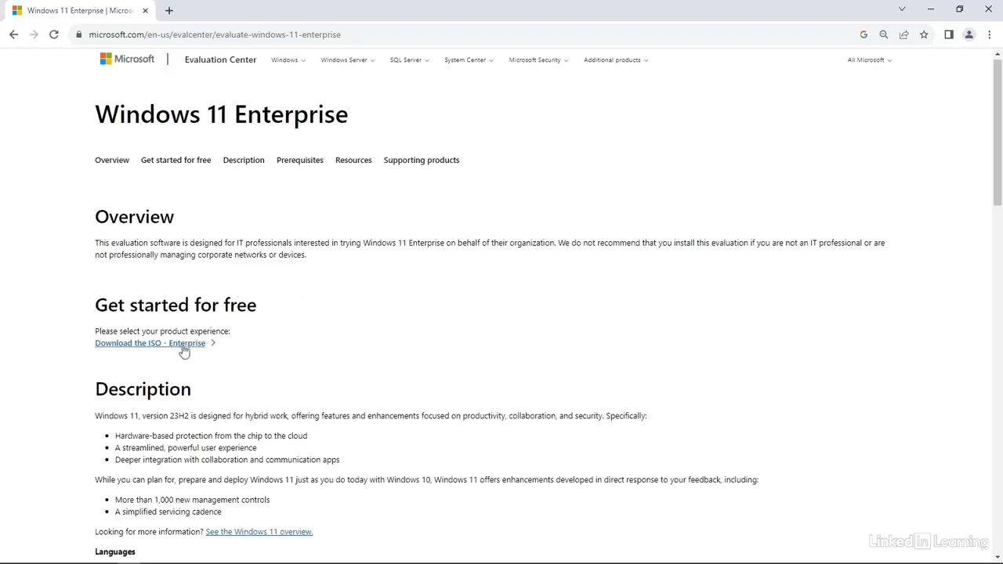
Step: Request the Windows 11 Enterprise ISO download from the Microsoft Evaluation Center page
left_click(183, 348)
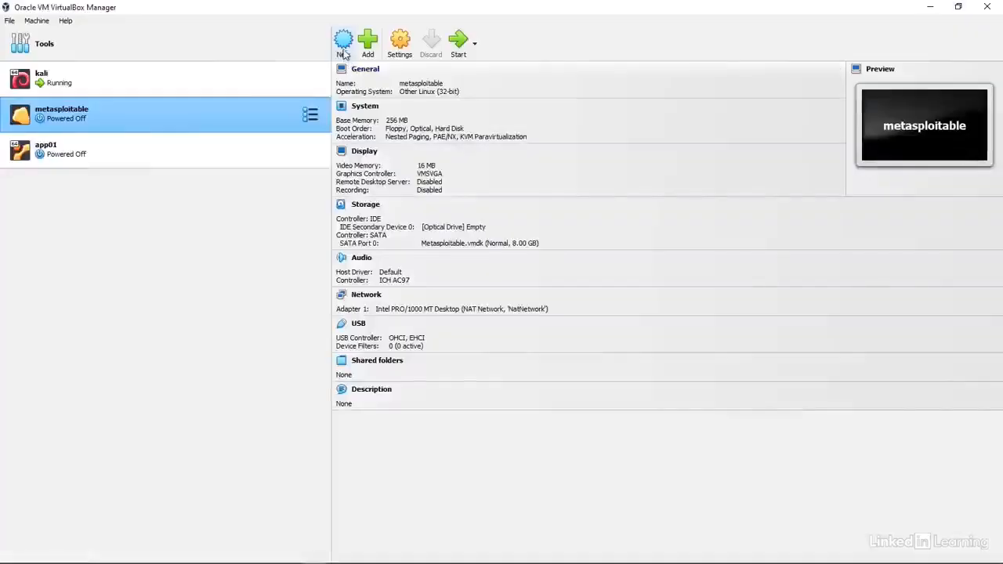
Step: Create the windows11 VM, keeping 4096 MB memory and 2 CPUs, with a 48 GB disk
left_click(342, 51)
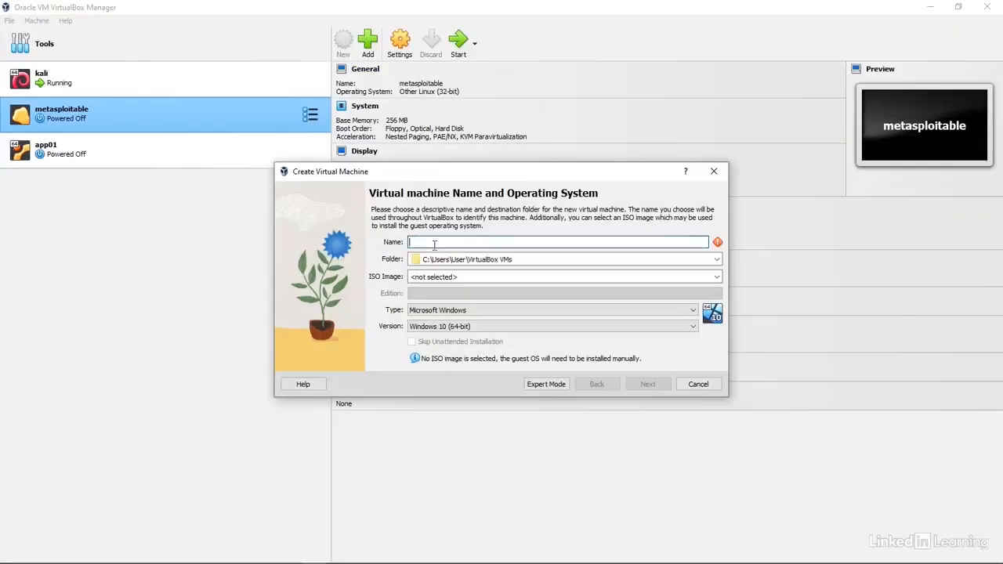
type("w")
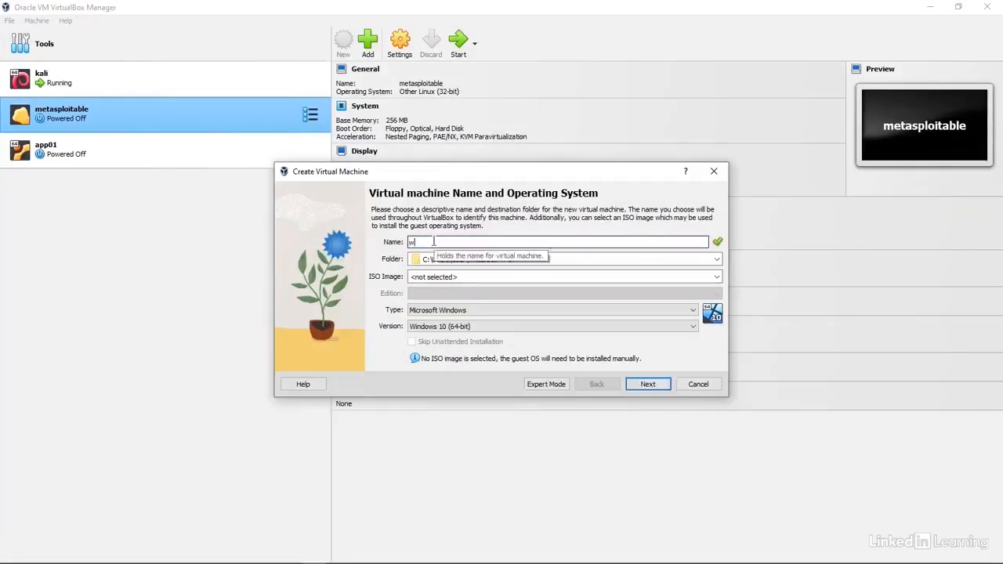
type("indows 11")
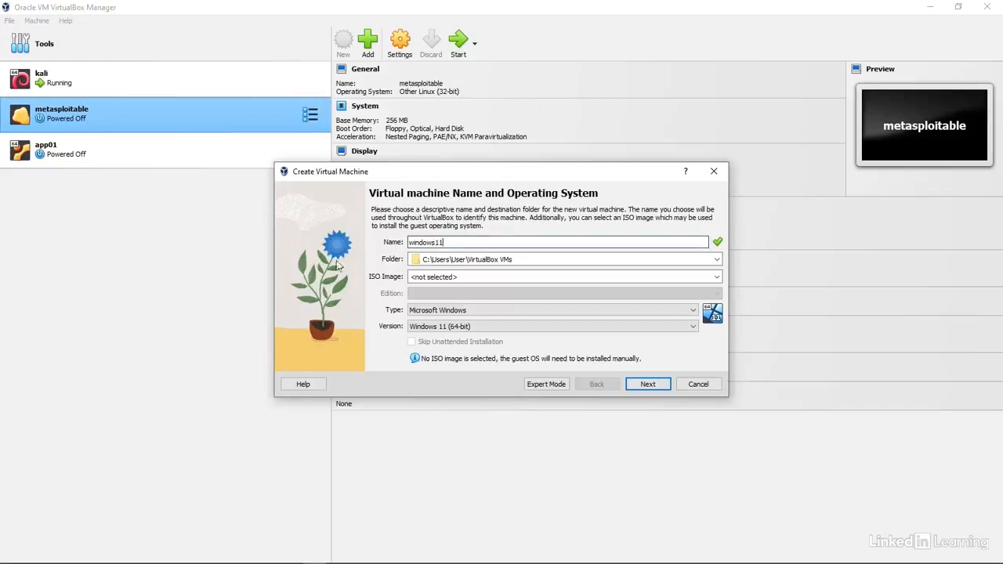
left_click(650, 386)
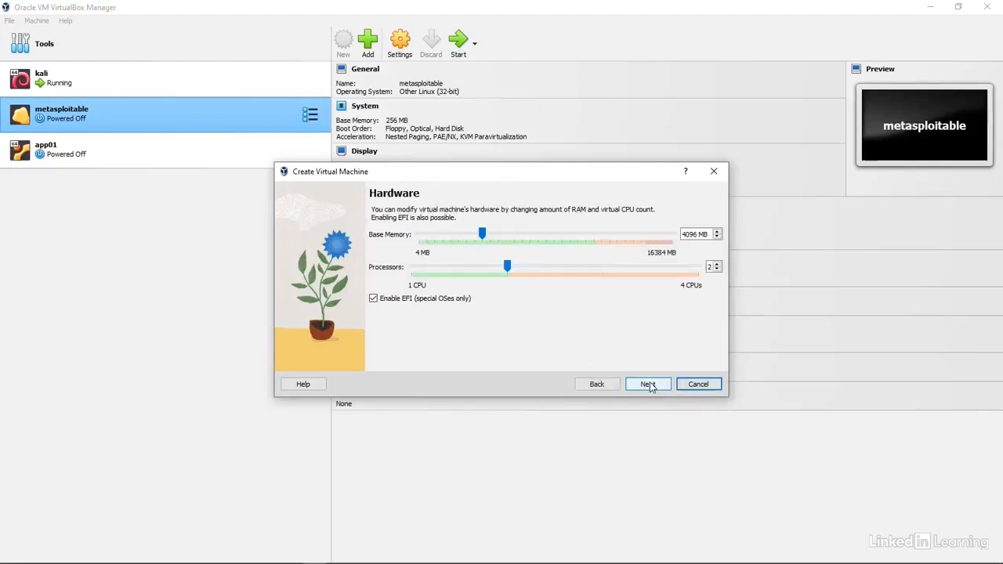
left_click(648, 384)
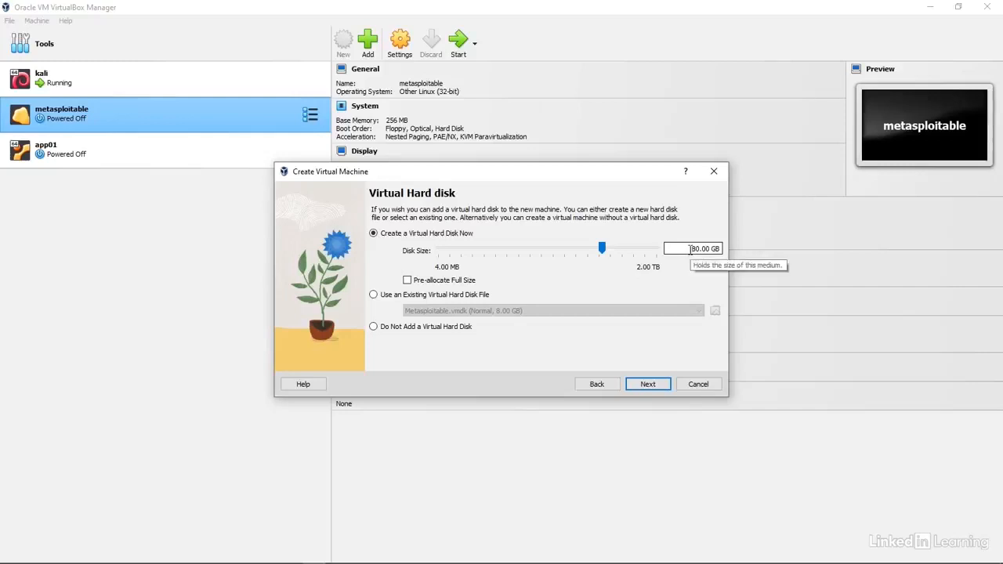
key("Delete")
key("Delete")
key("Delete")
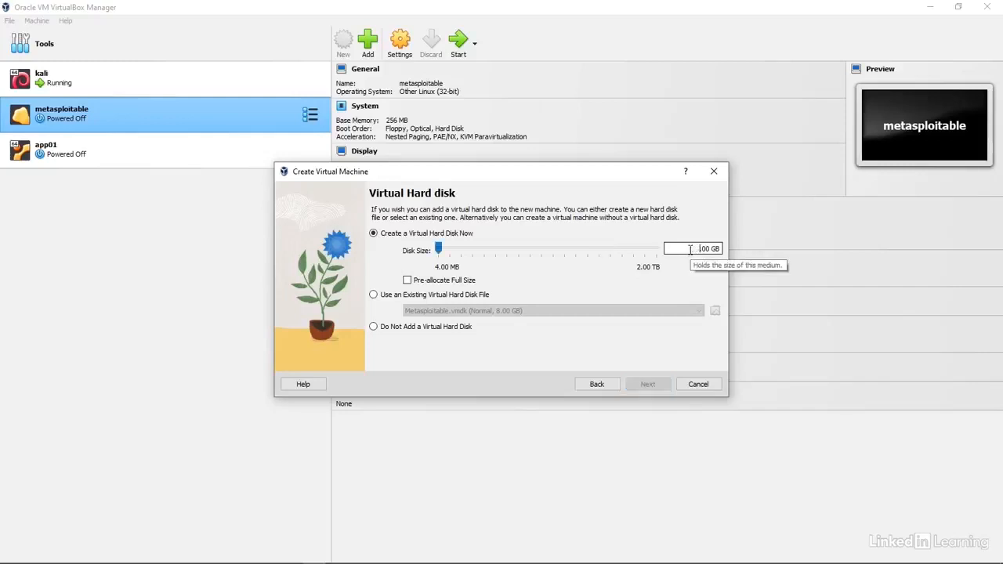
type("48.")
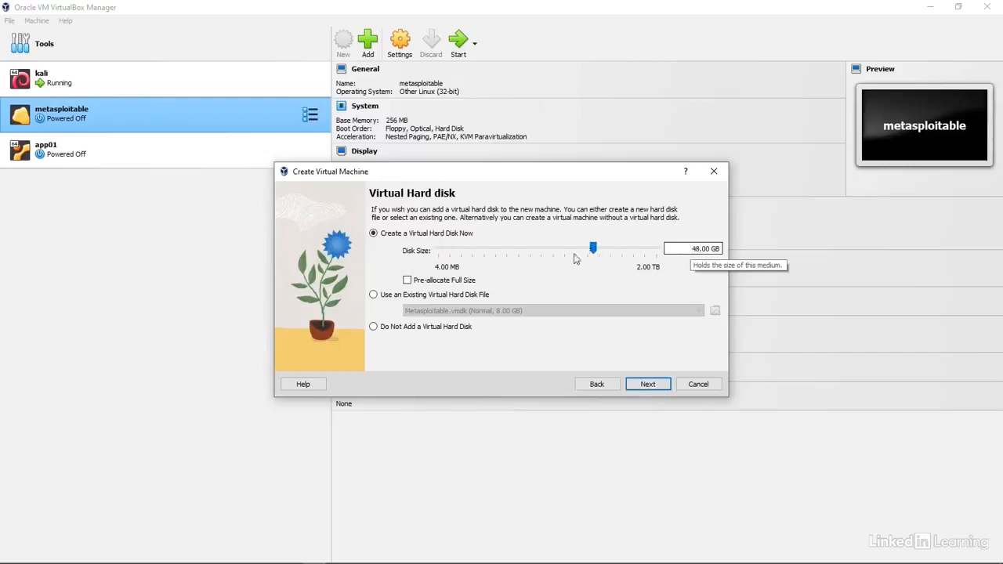
left_click(647, 386)
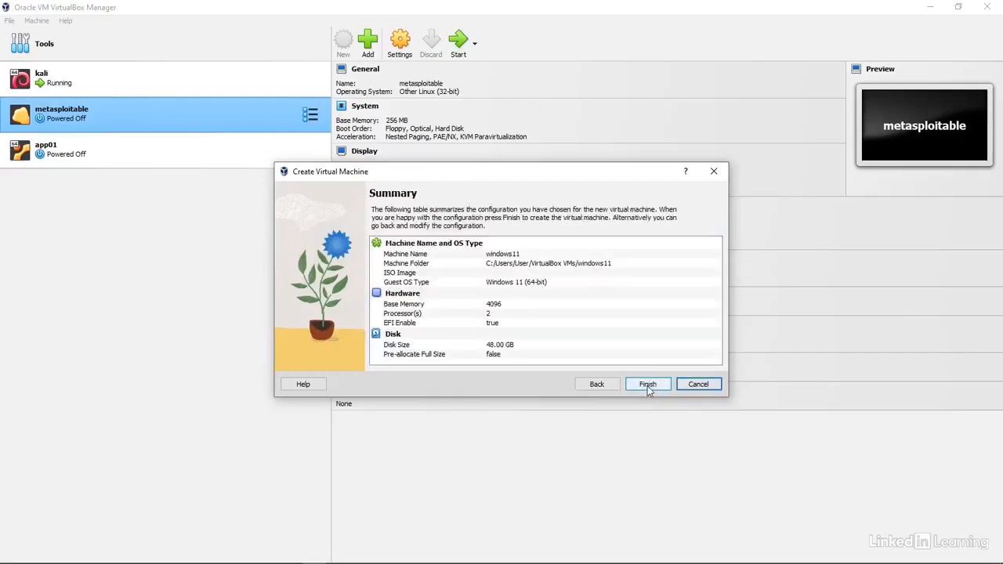
left_click(648, 384)
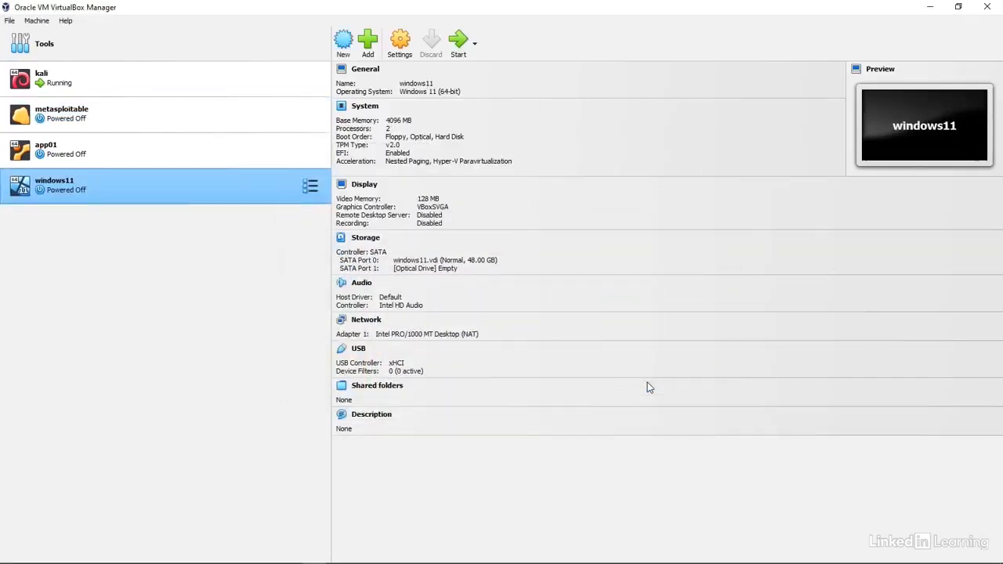
Step: Attach the windows11 VM's network adapter to NAT Network
left_click(366, 321)
left_click(482, 222)
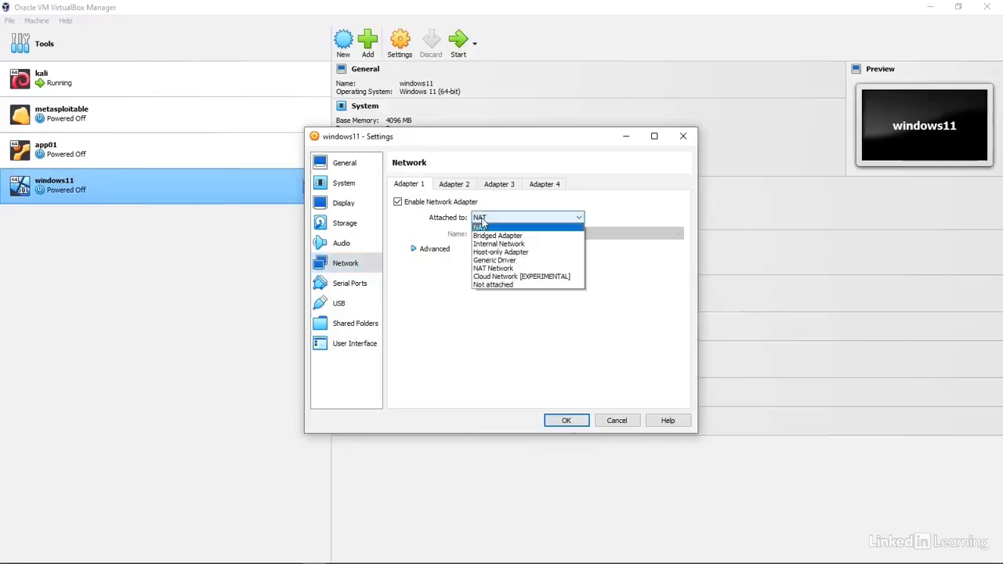
left_click(503, 268)
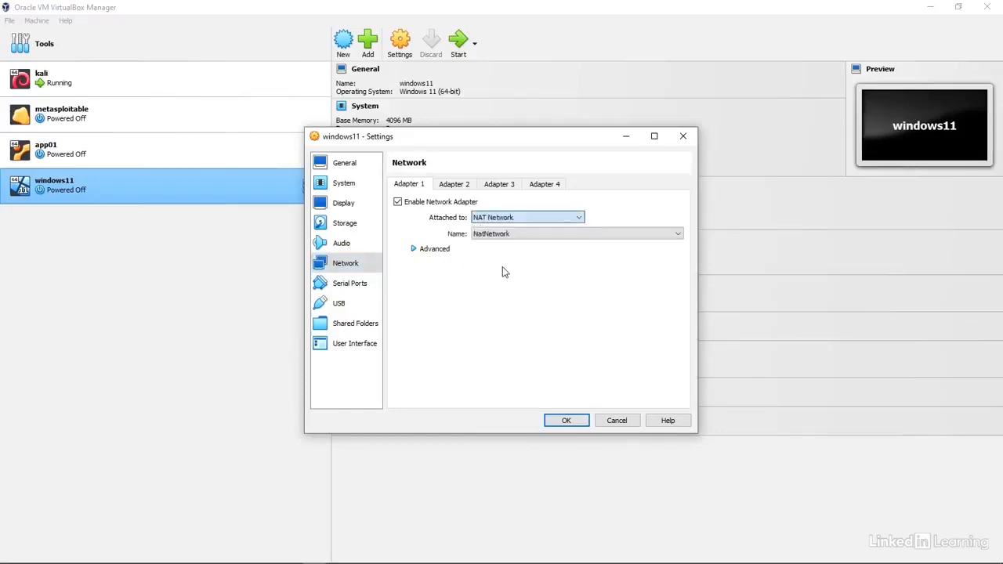
left_click(580, 422)
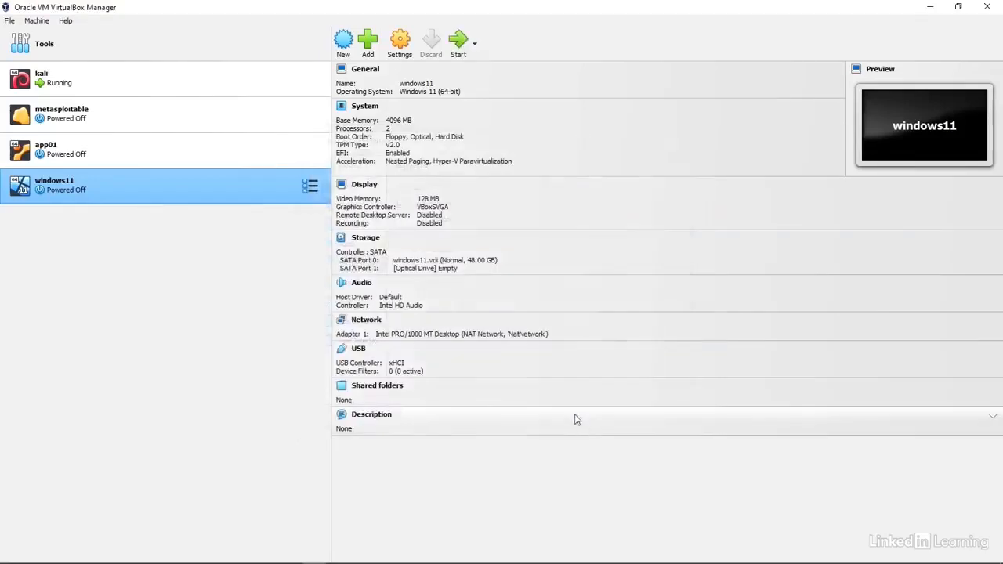
Step: Load win11e.iso into the VM's empty optical drive and save the storage settings
left_click(366, 238)
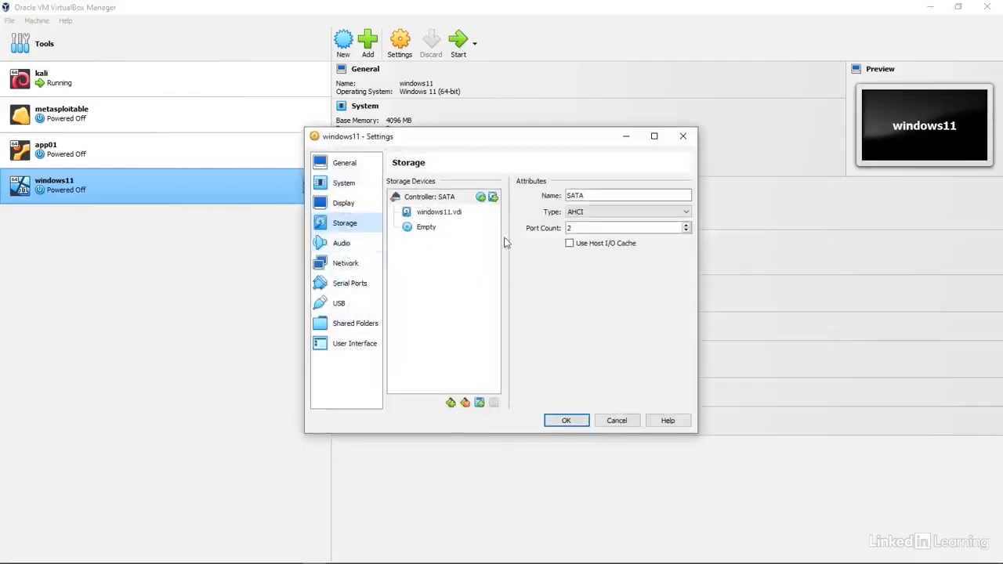
left_click(423, 228)
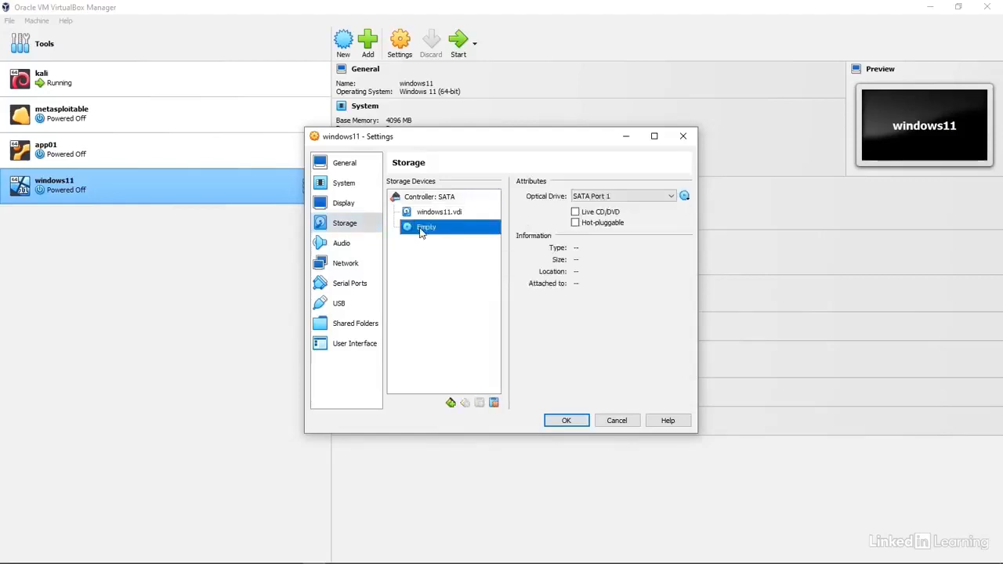
left_click(684, 197)
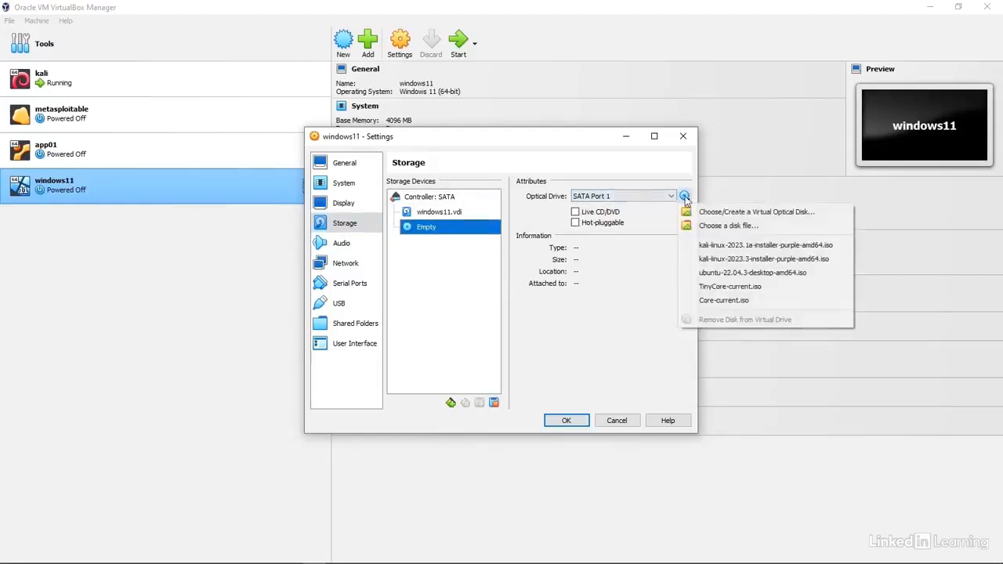
left_click(717, 225)
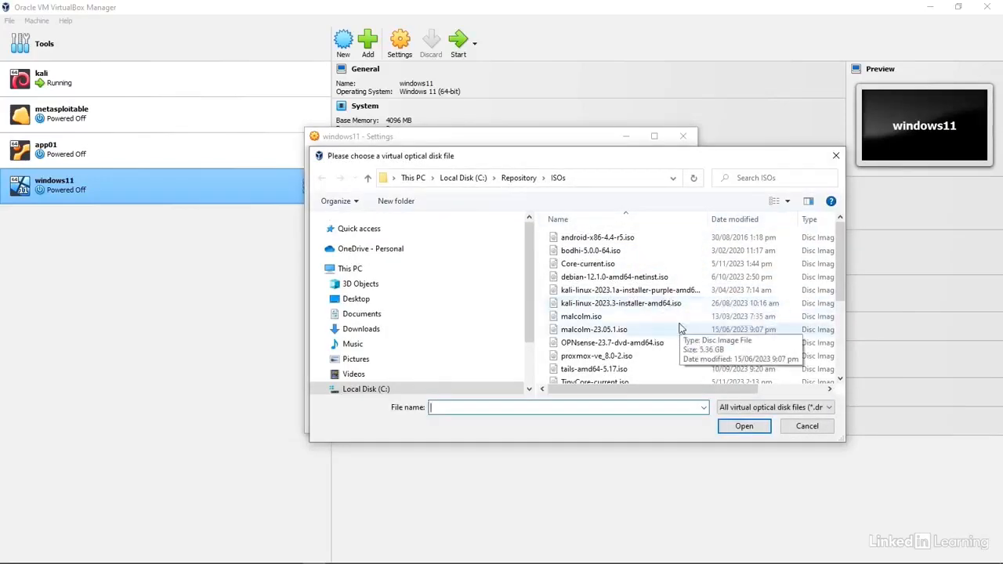
scroll(681, 329, "down", 4)
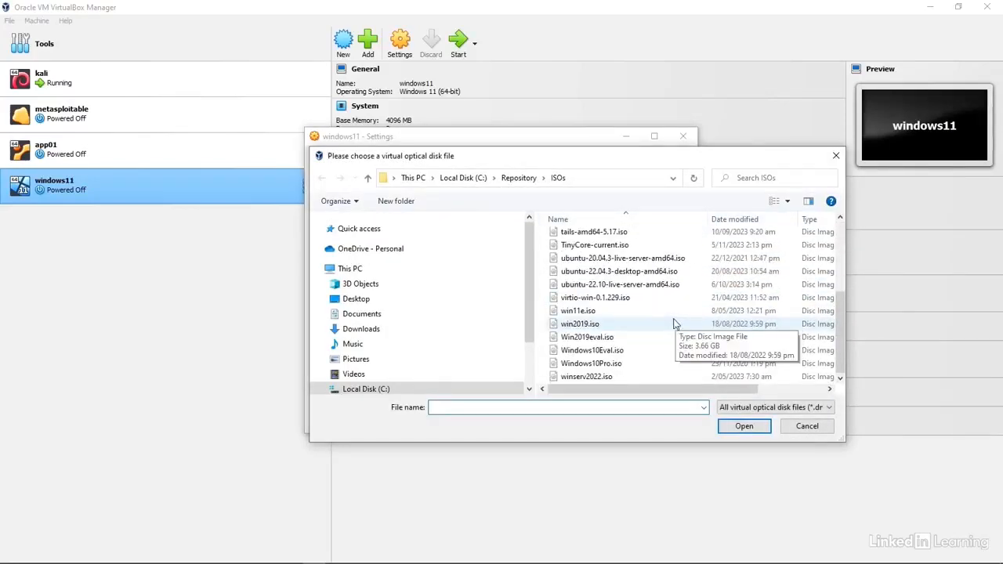
double_click(578, 311)
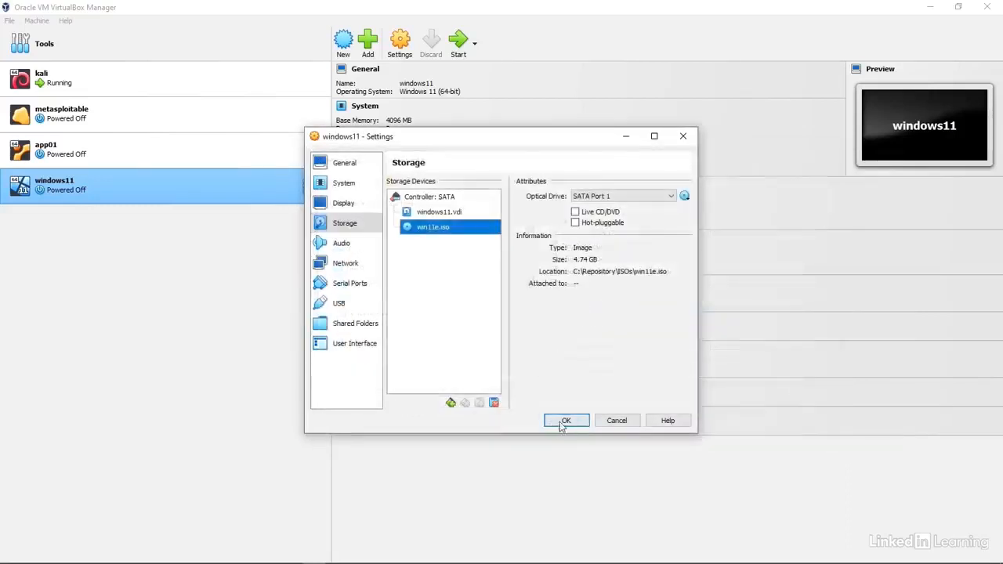
left_click(562, 422)
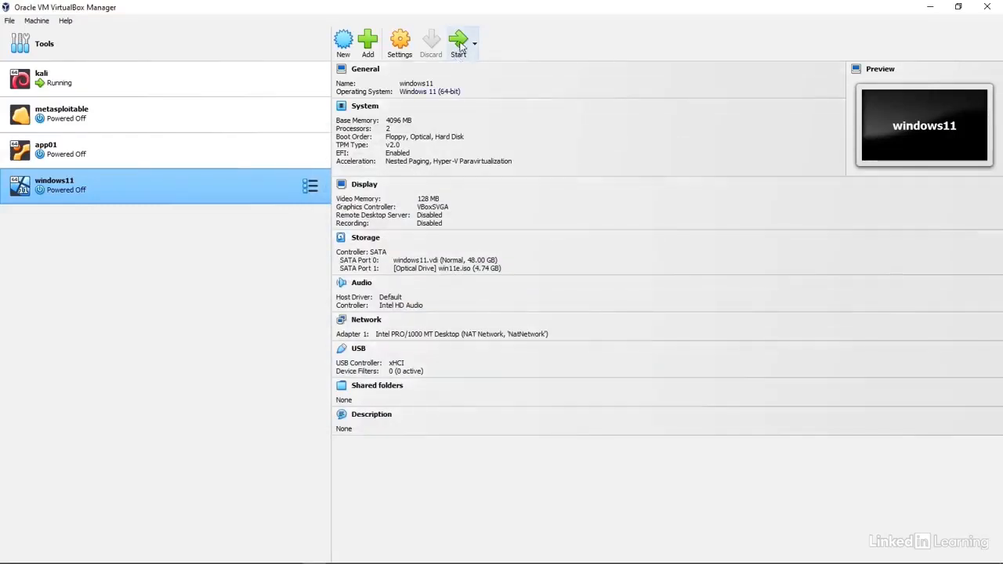
Step: Start the windows11 VM, boot from the installation disc, and maximize its window
left_click(459, 43)
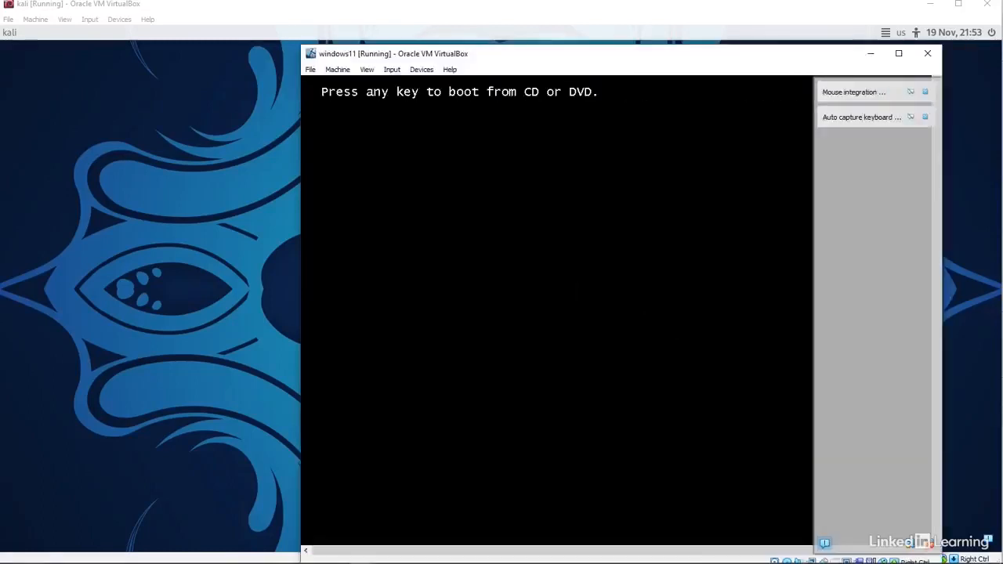
key("Return")
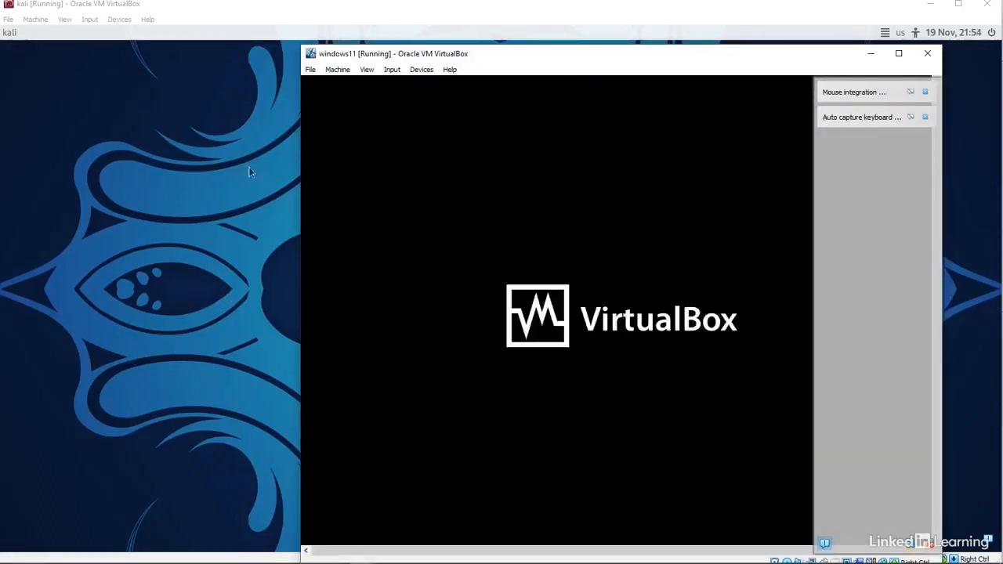
left_click(898, 53)
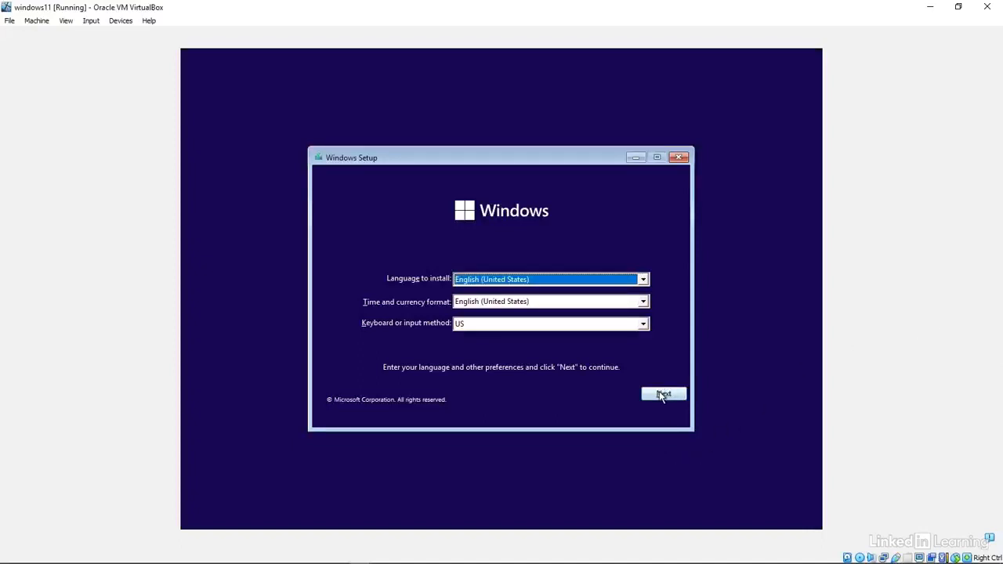
Step: Accept default language and license terms, then custom-install Windows onto the 48 GB unallocated drive
left_click(661, 395)
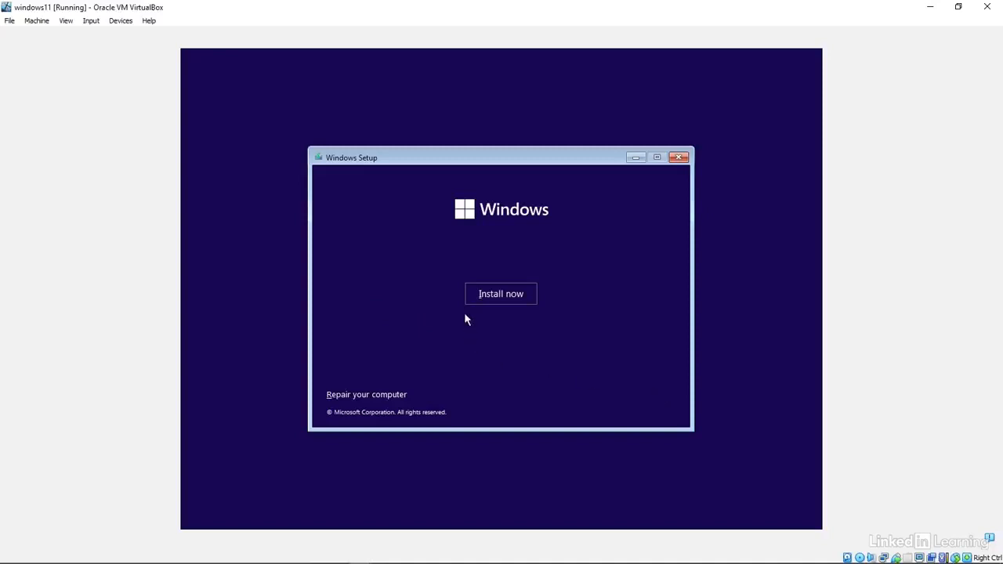
left_click(499, 294)
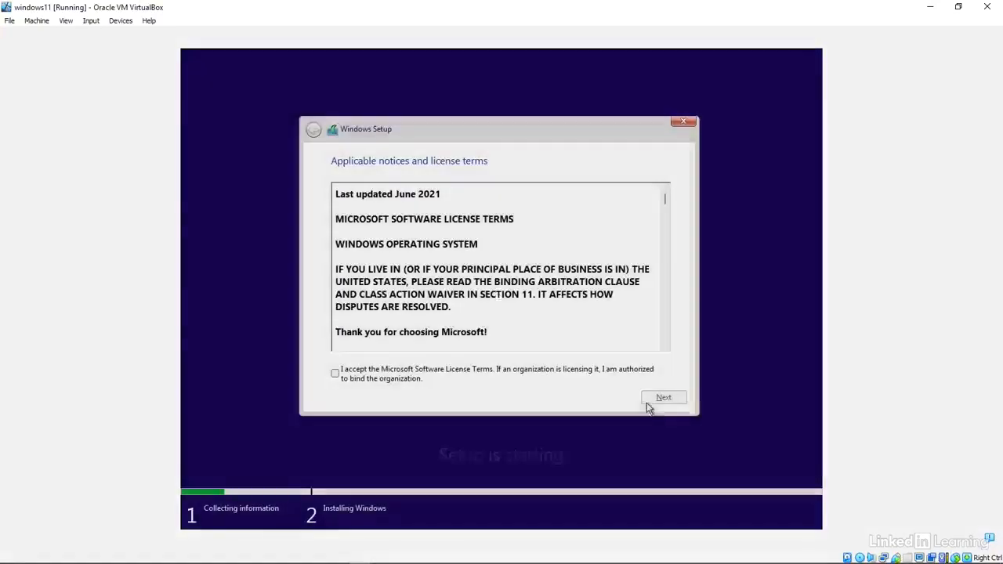
left_click(335, 374)
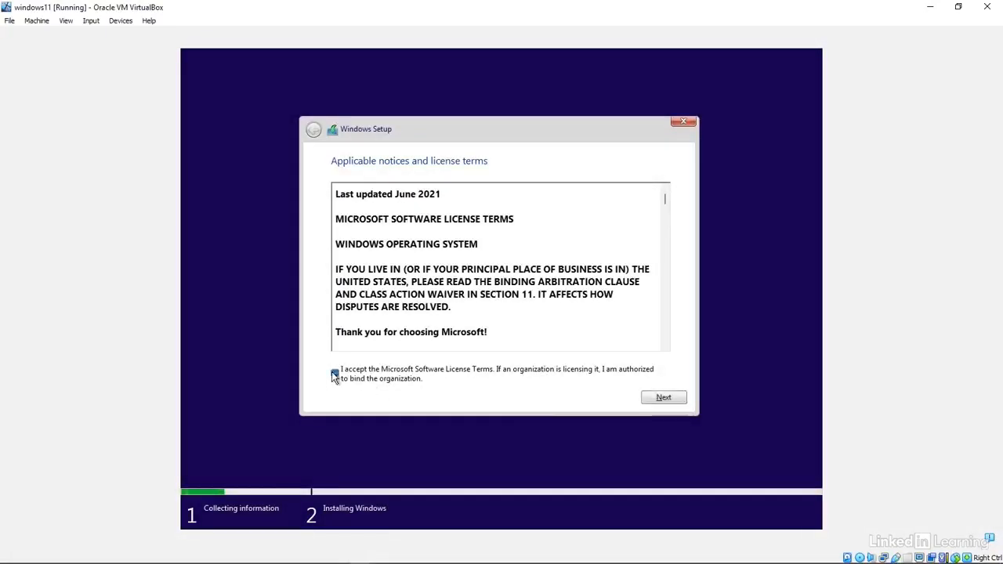
left_click(664, 399)
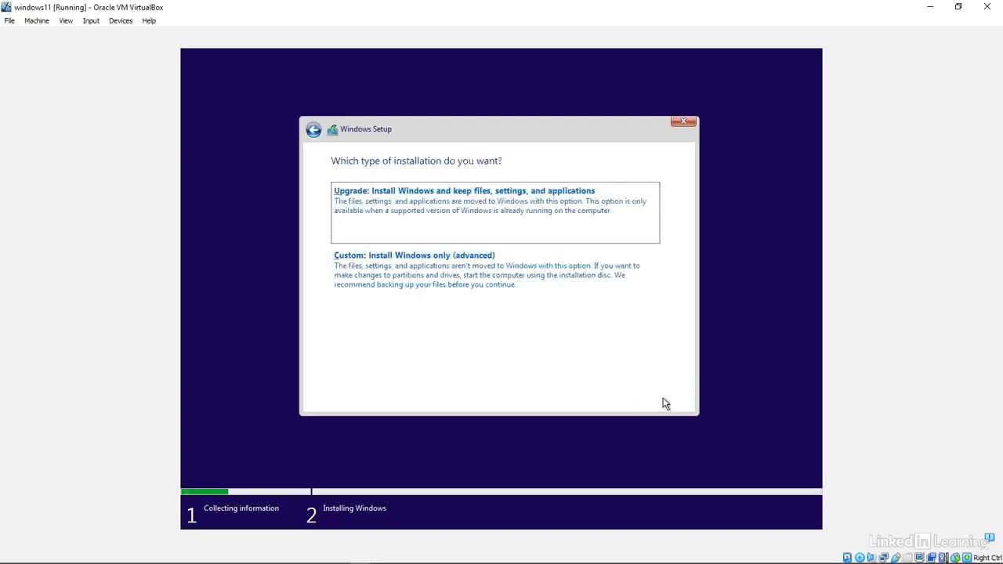
left_click(455, 264)
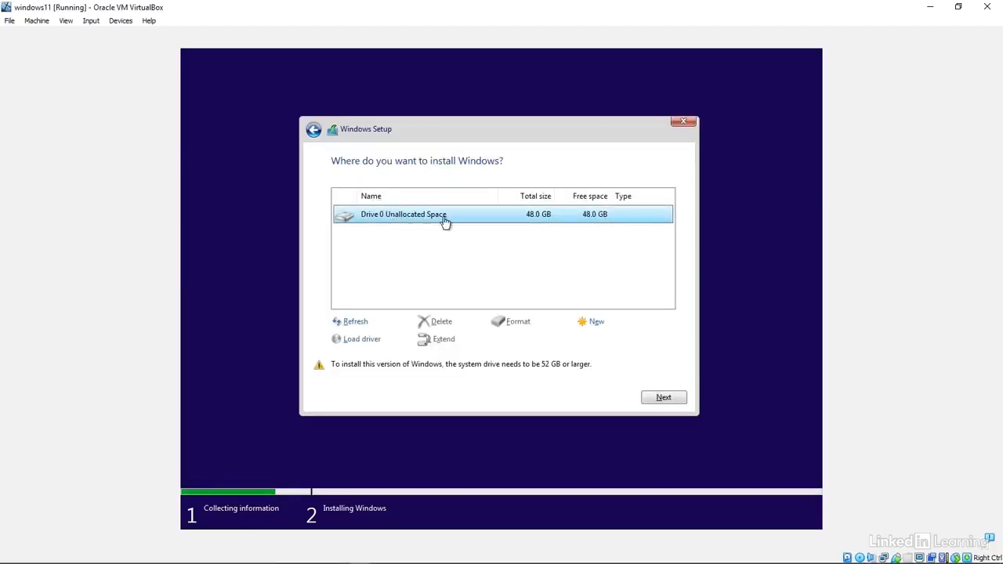
left_click(668, 399)
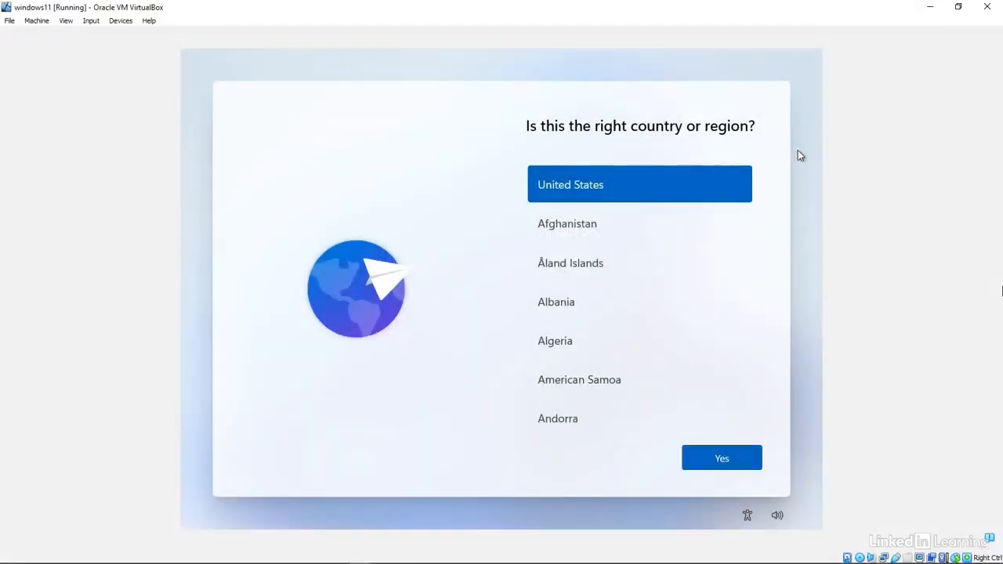
Step: Run OOBE\BYPASSNRO from a setup command prompt to bypass the network requirement
key("shift+F10")
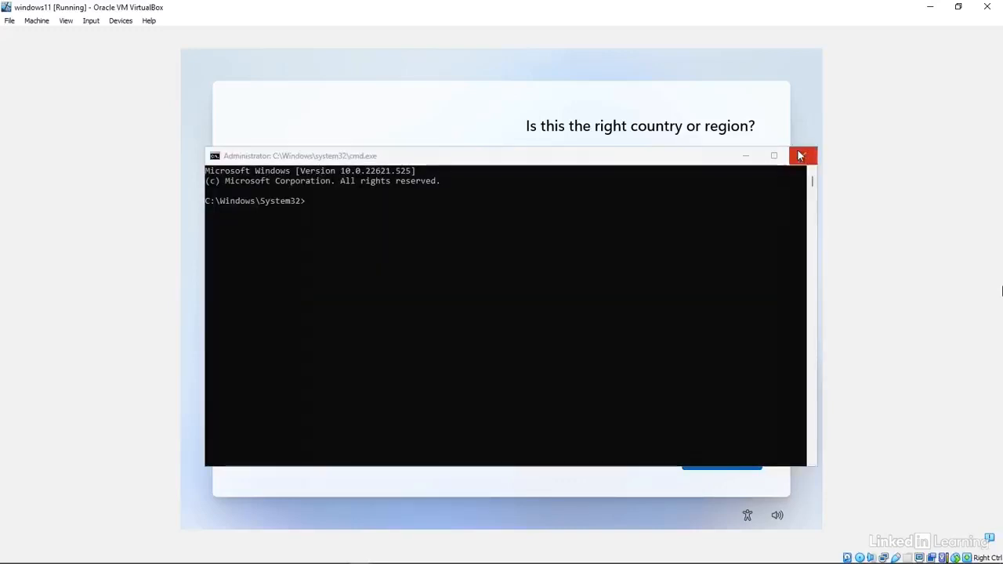
left_click(654, 280)
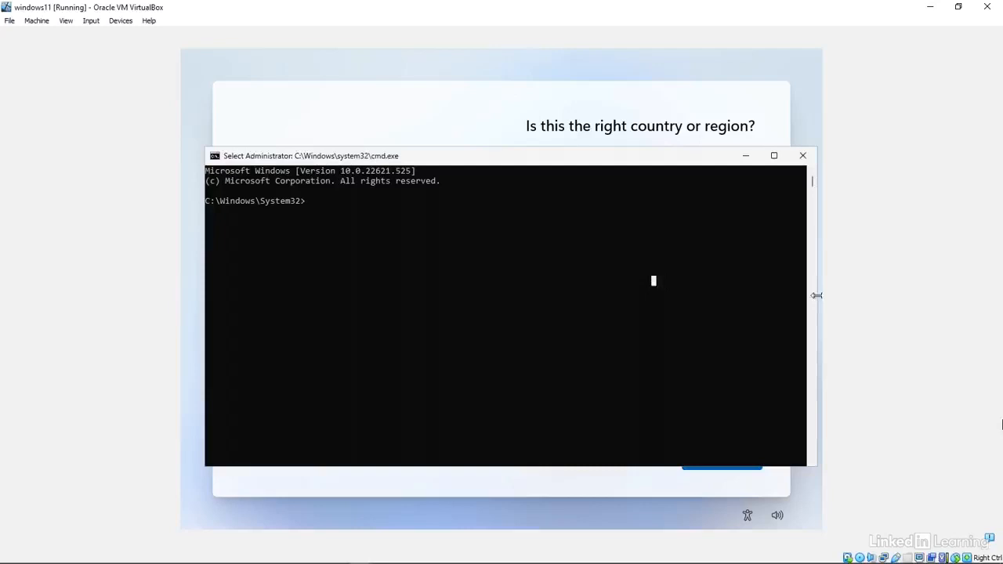
type("OOB")
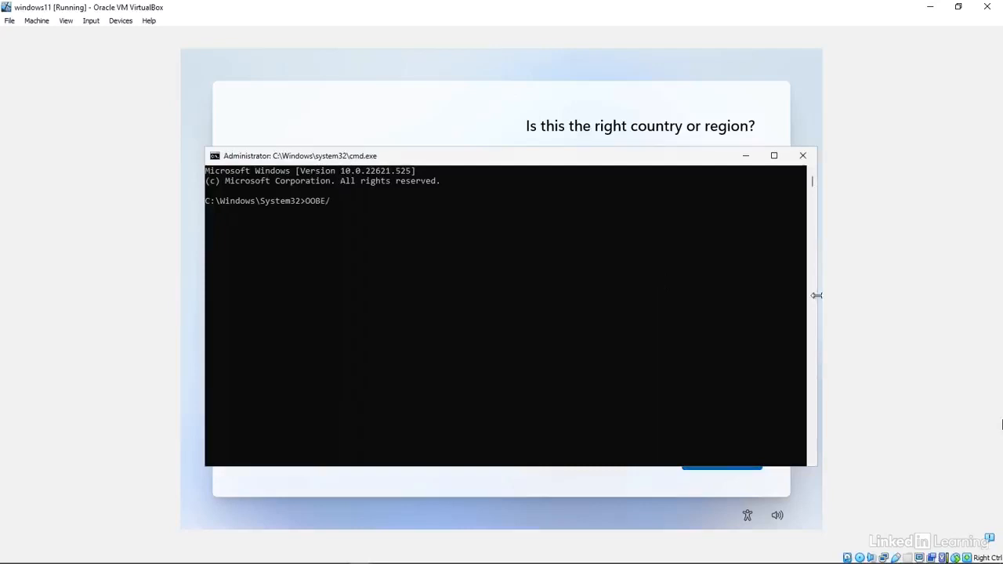
type("E/")
key("BackSpace")
type("\\BYPASSNRO")
key("Return")
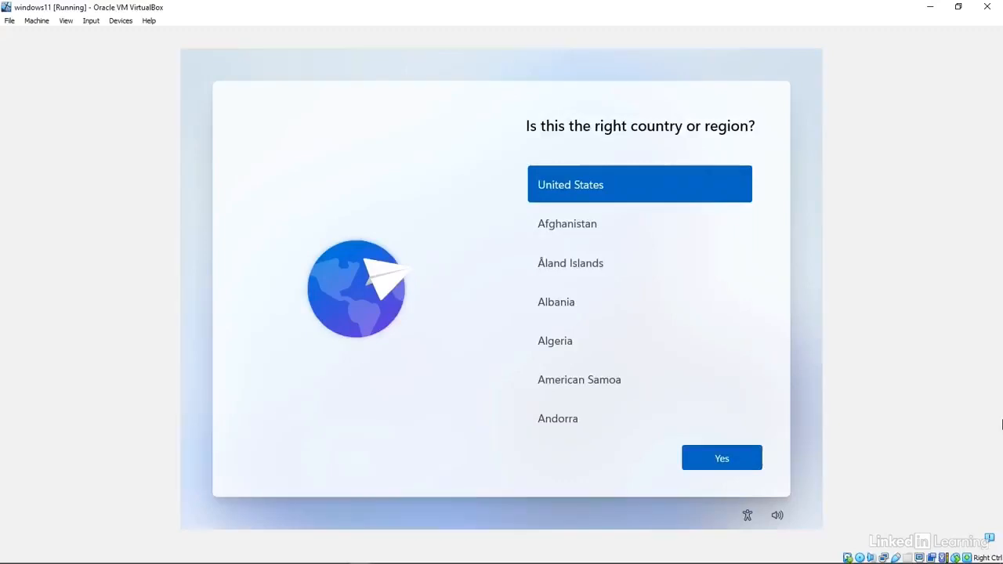
Step: Release the guest's IP with ipconfig /release and close the command prompt
key("shift+F10")
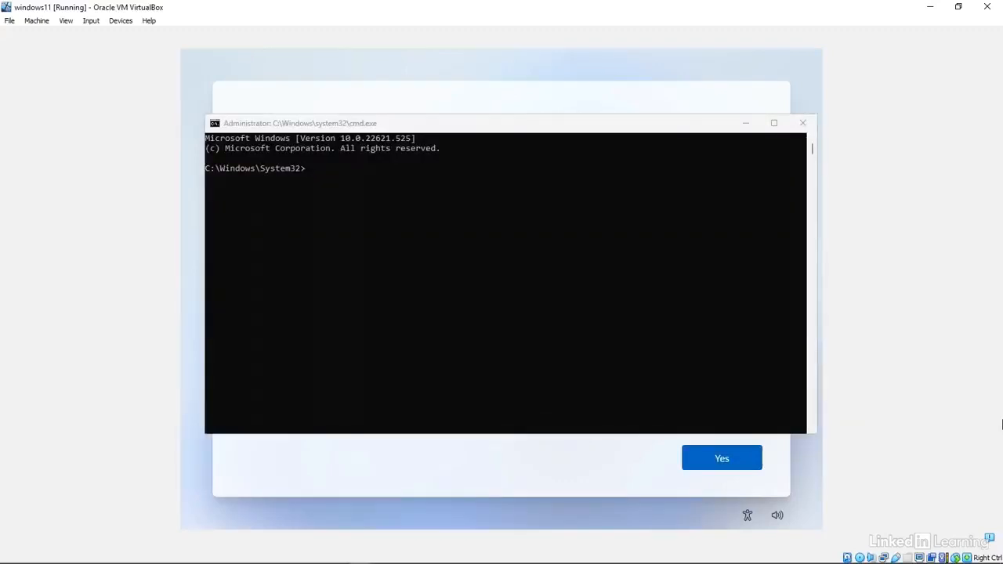
left_click(714, 339)
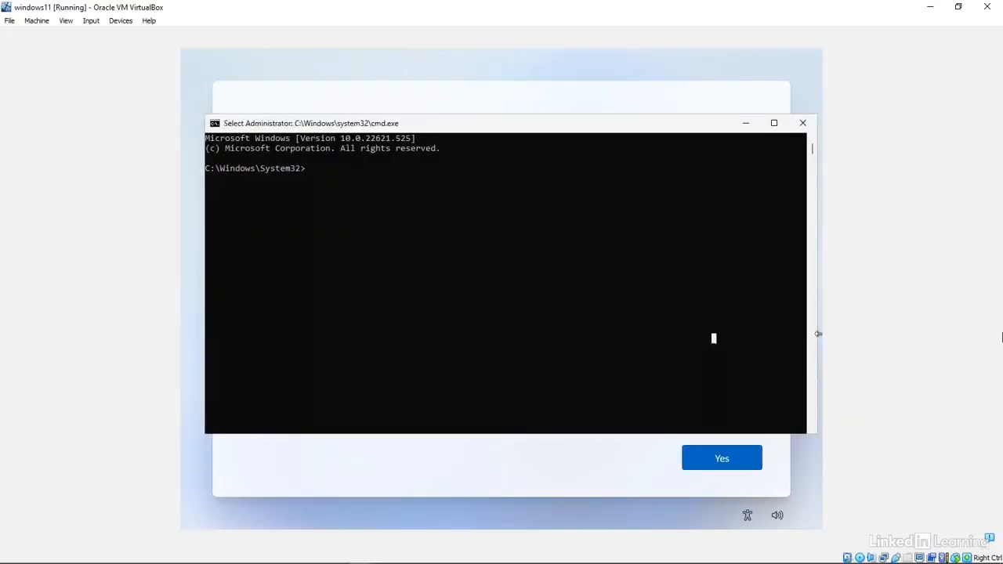
type("ipco")
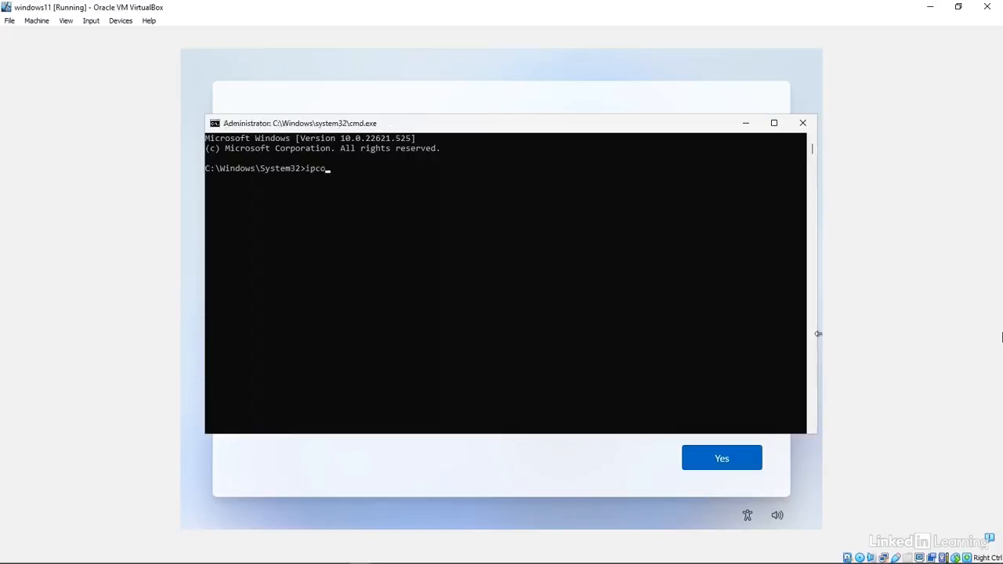
type("nfig /release")
key("Return")
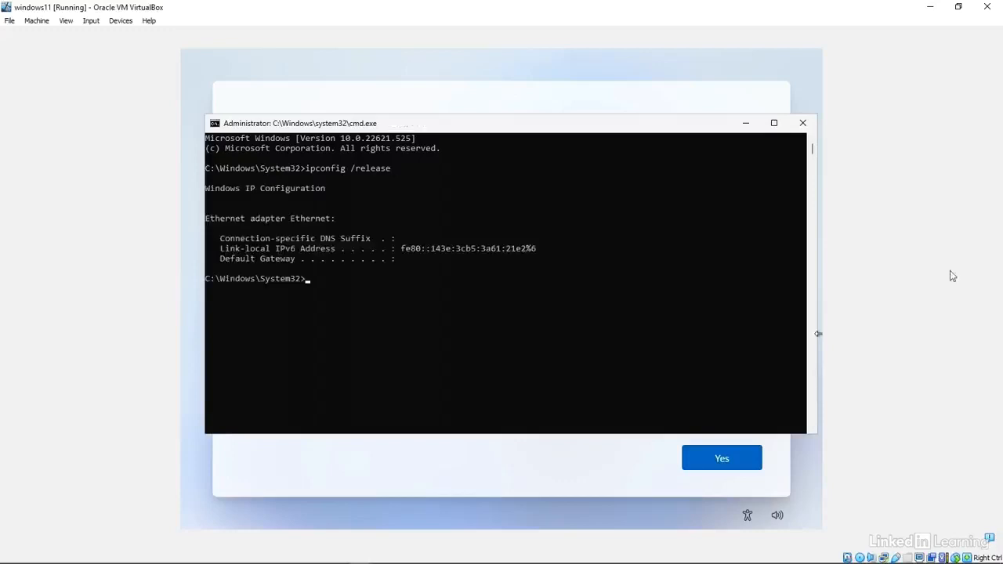
left_click(802, 123)
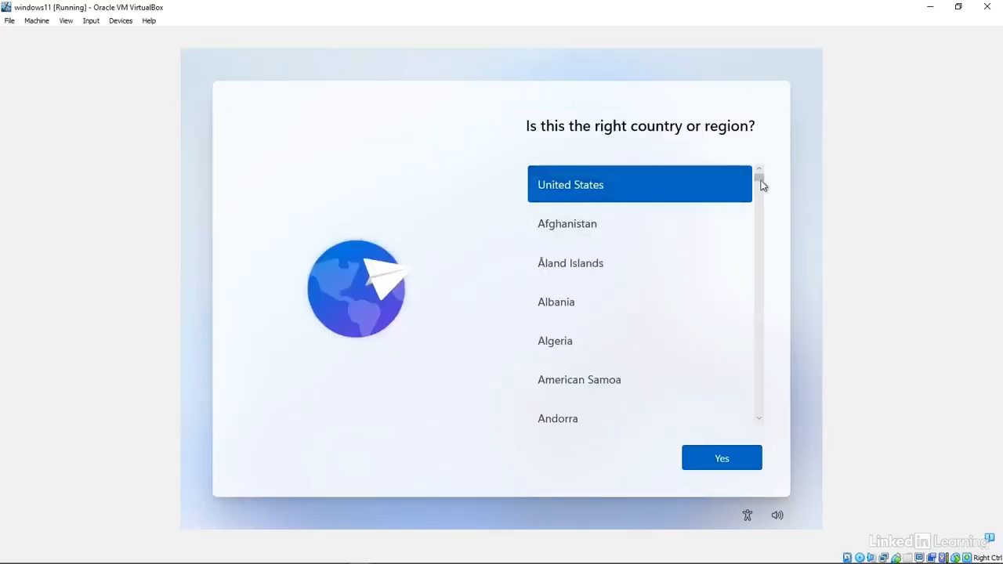
Step: Choose New Zealand and US keyboard, skip a second layout, and continue with limited offline setup
left_click_drag(758, 181, 752, 335)
left_click(588, 301)
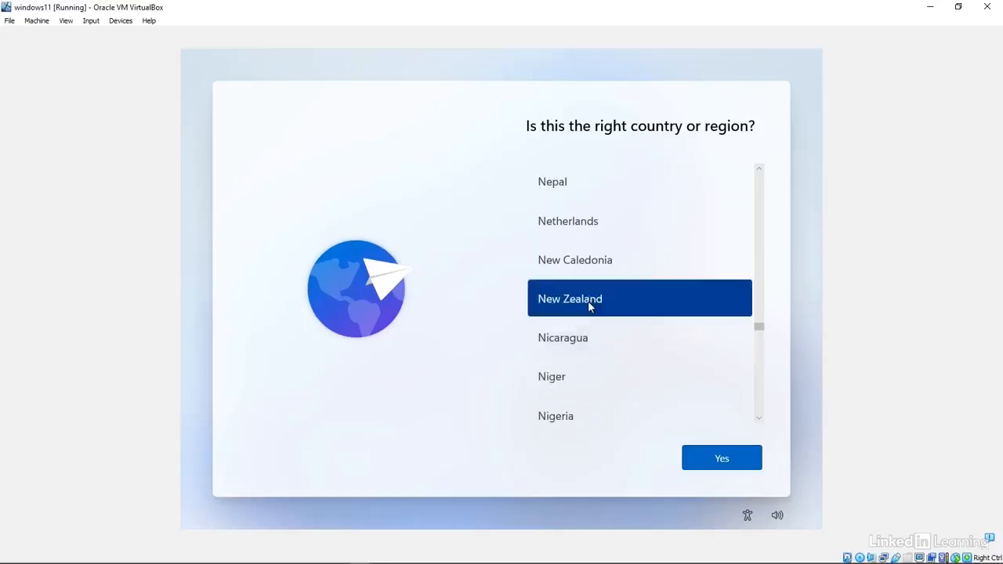
left_click(734, 462)
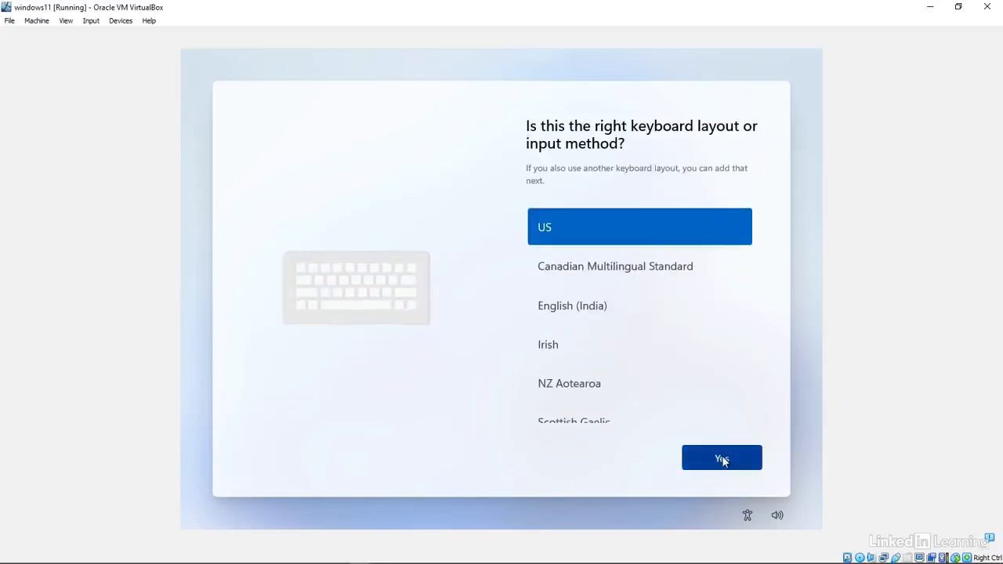
left_click(722, 460)
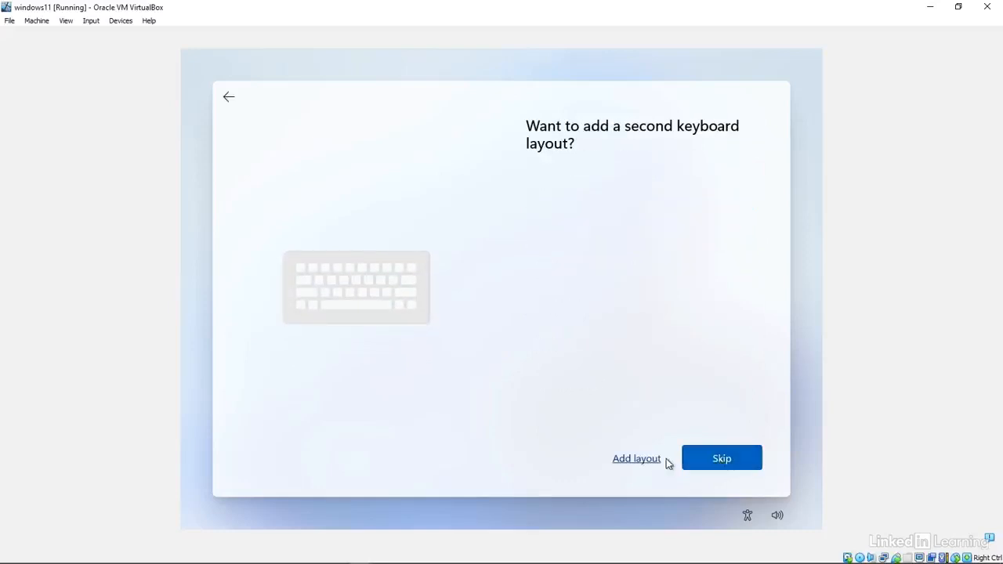
left_click(737, 462)
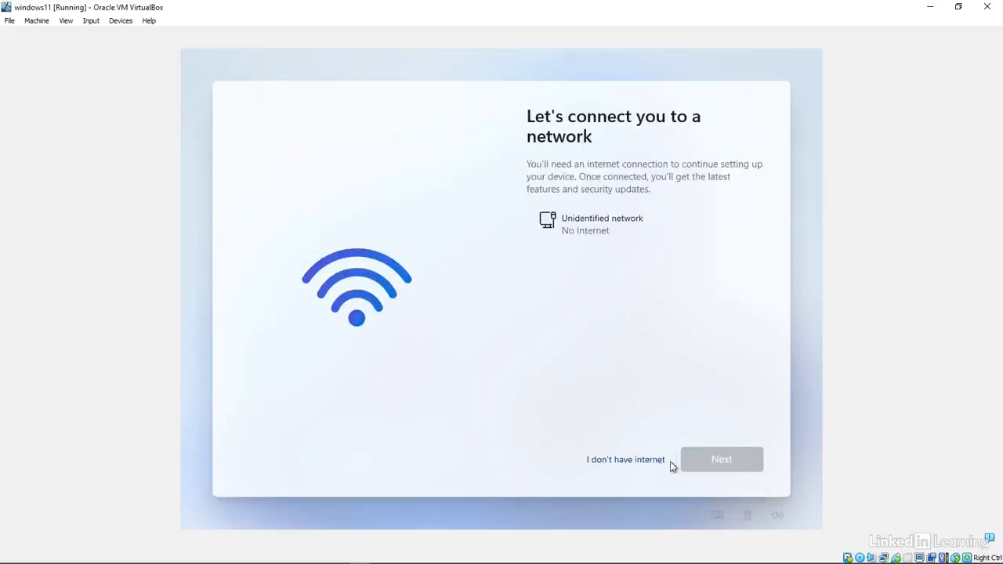
left_click(625, 463)
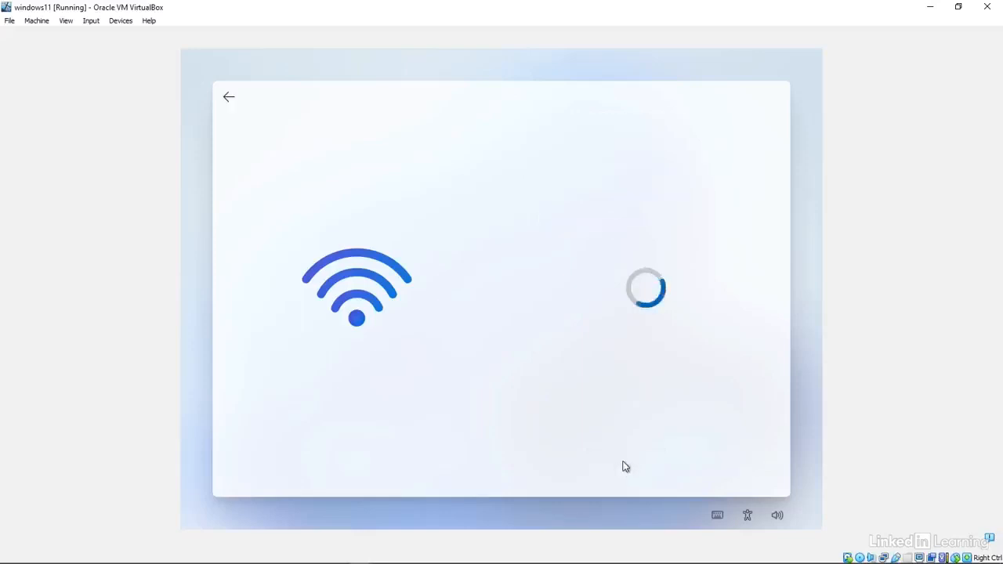
left_click(625, 464)
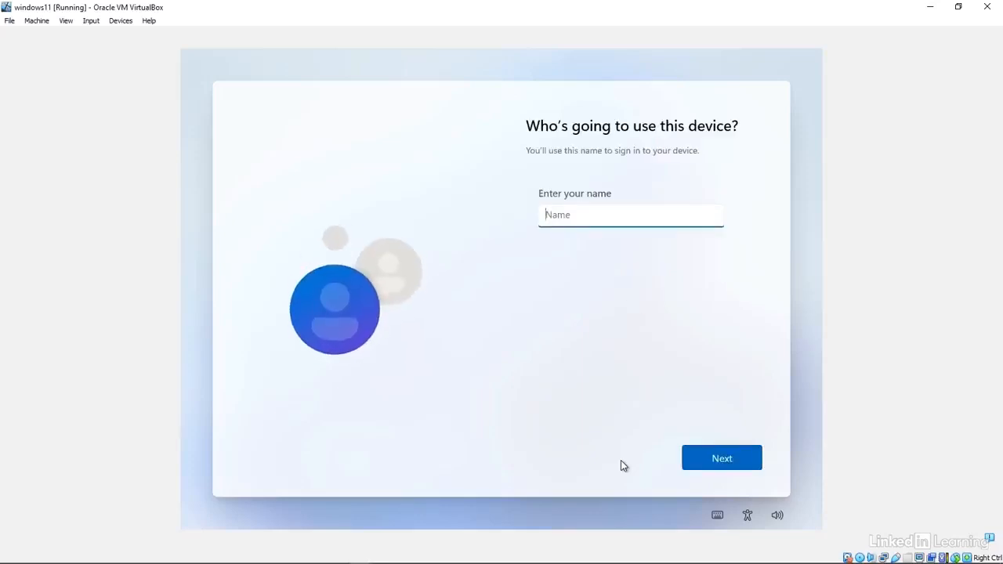
Step: Enter the local account's user name, then its password and the password confirmation
type("sspade")
left_click(725, 455)
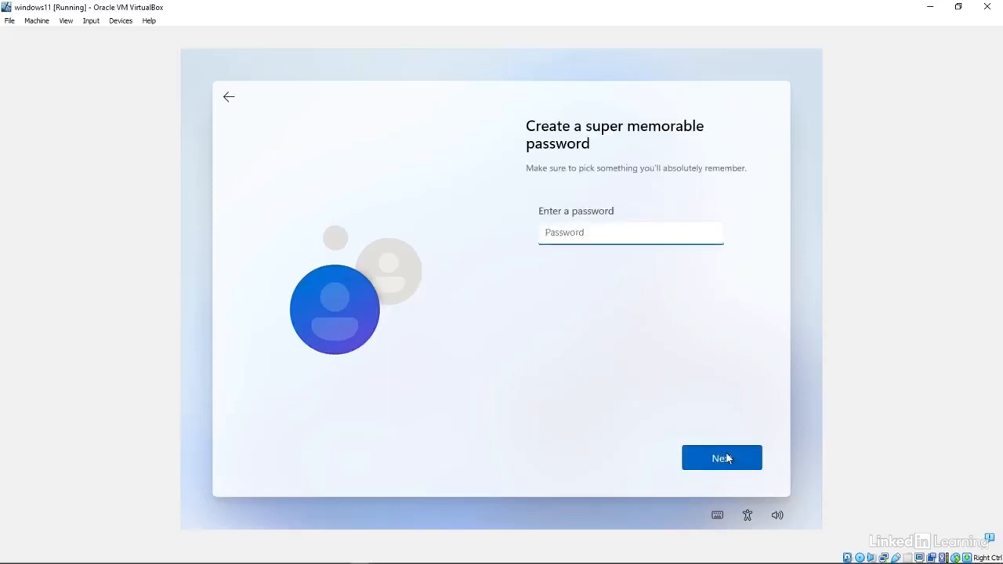
type("P")
left_click(729, 459)
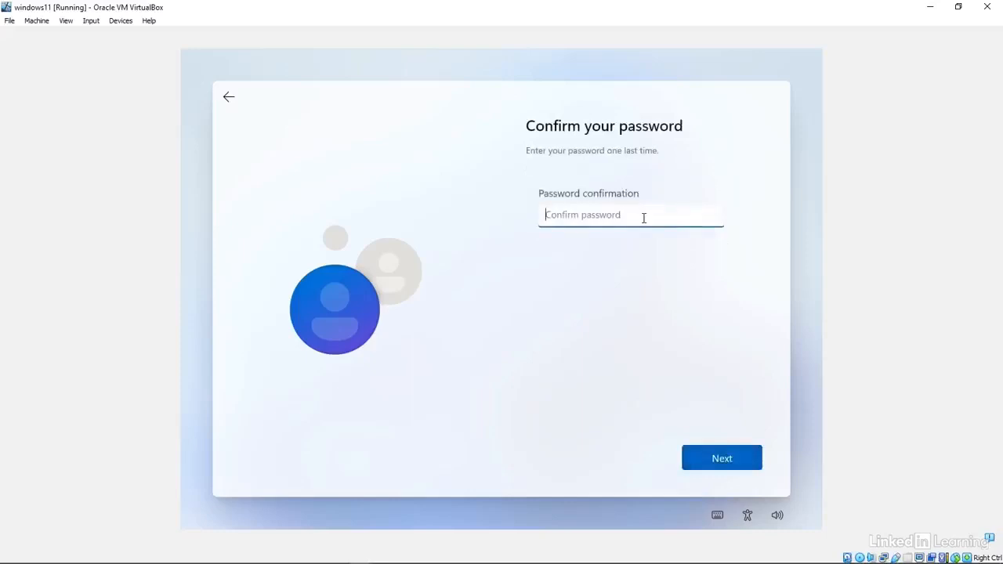
type("Pa•••••••")
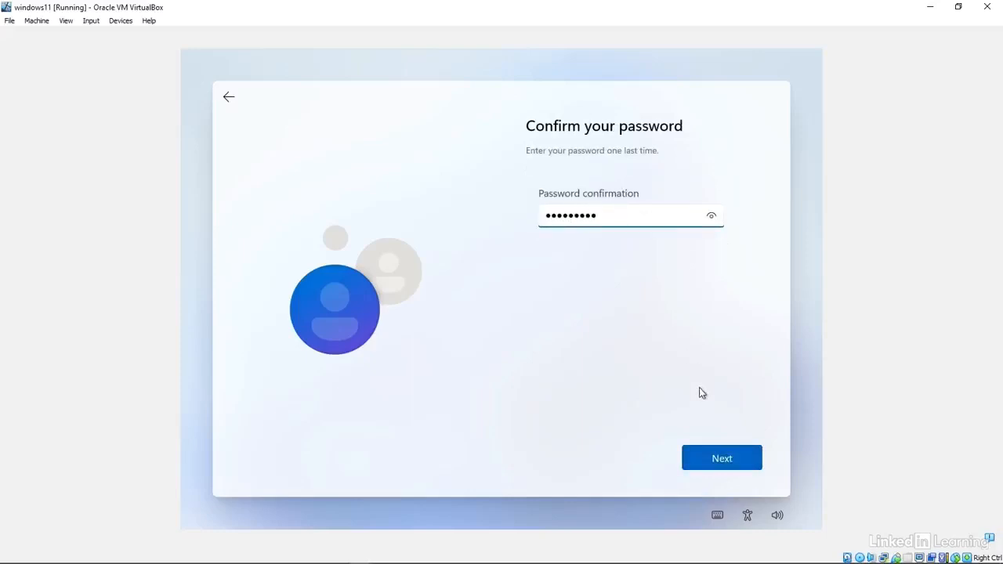
Step: Confirm the password and answer the first pet's name security question
left_click(727, 466)
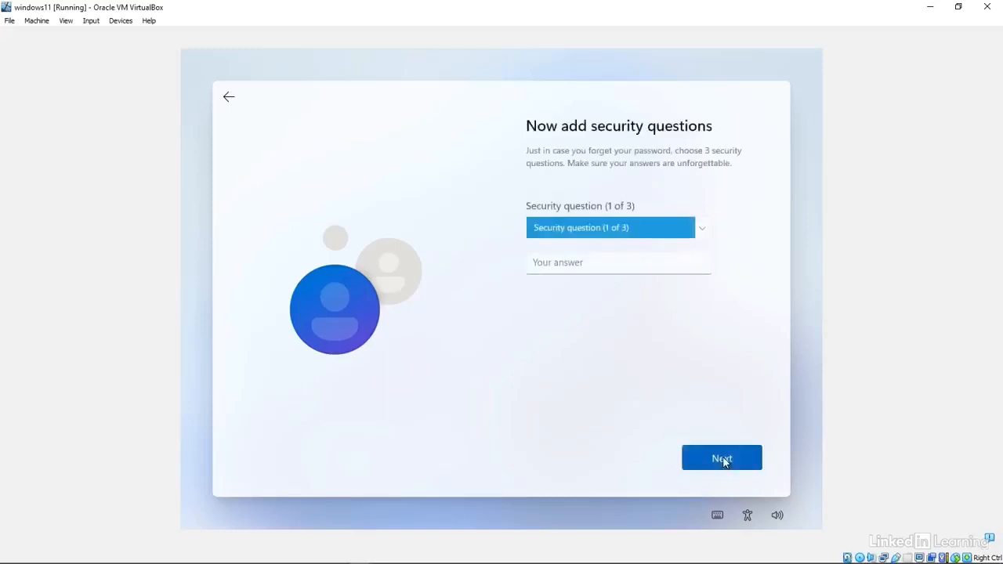
left_click(661, 228)
left_click(624, 241)
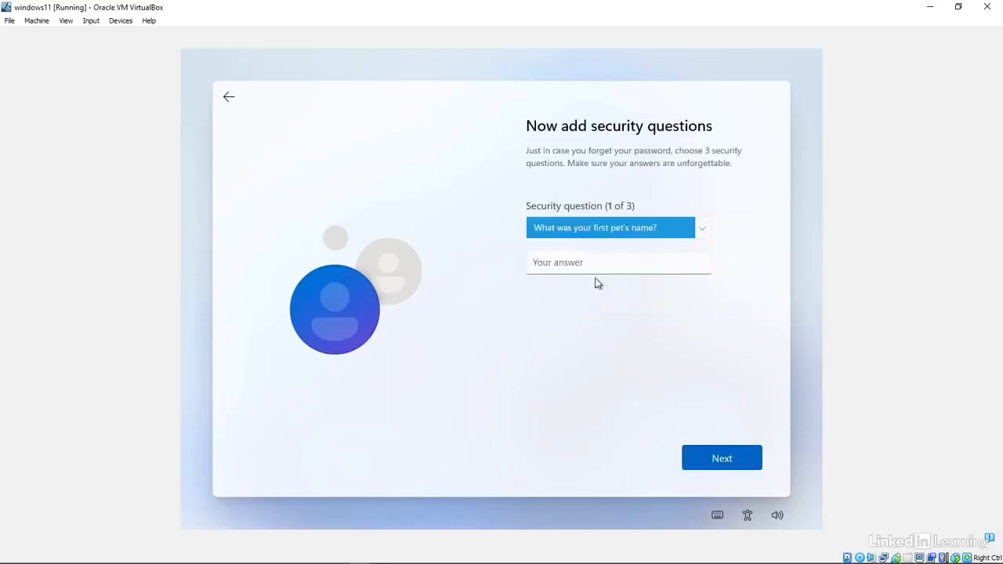
left_click(597, 264)
type("secret")
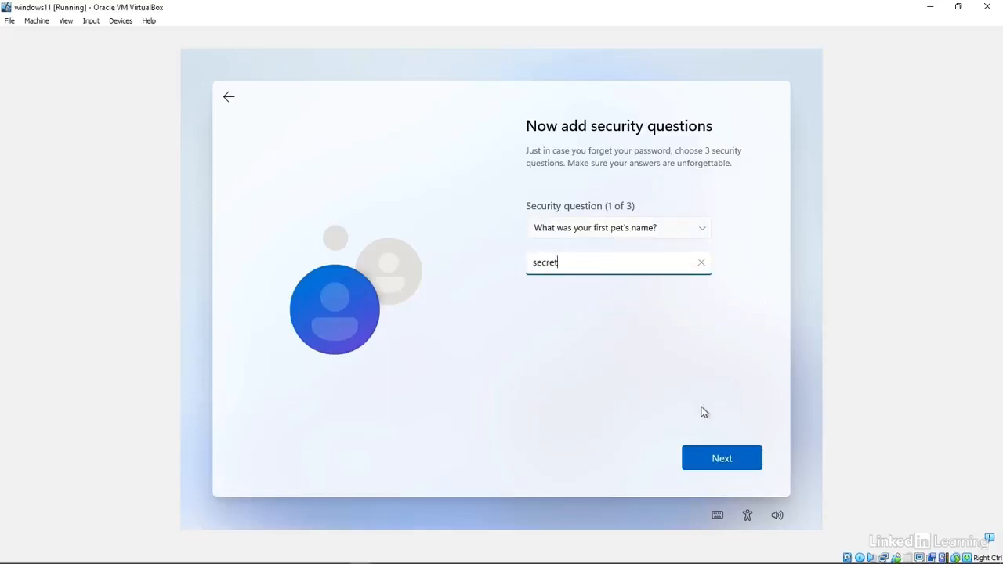
left_click(731, 465)
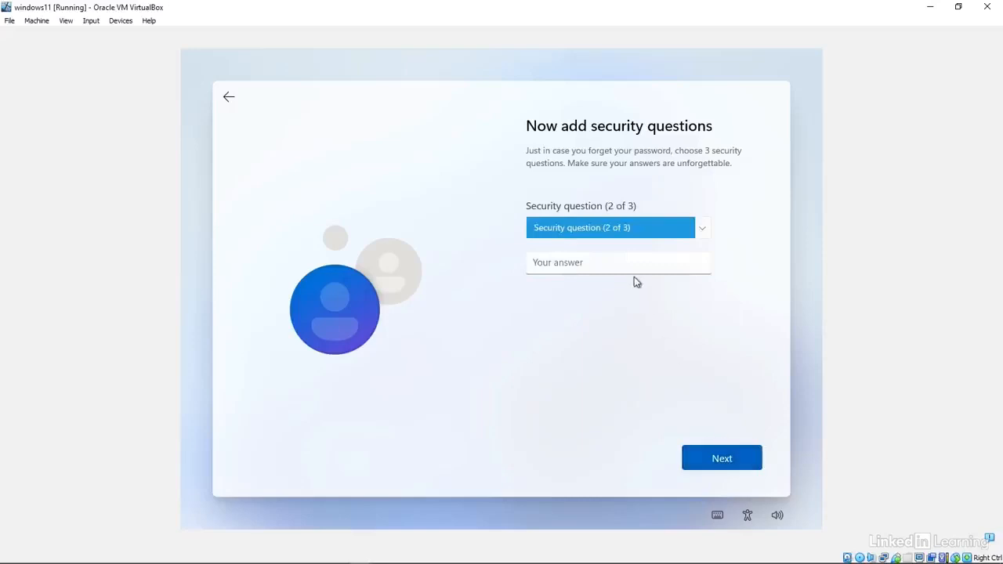
Step: Choose and answer the city-where-you-were-born security question
left_click(616, 233)
left_click(587, 242)
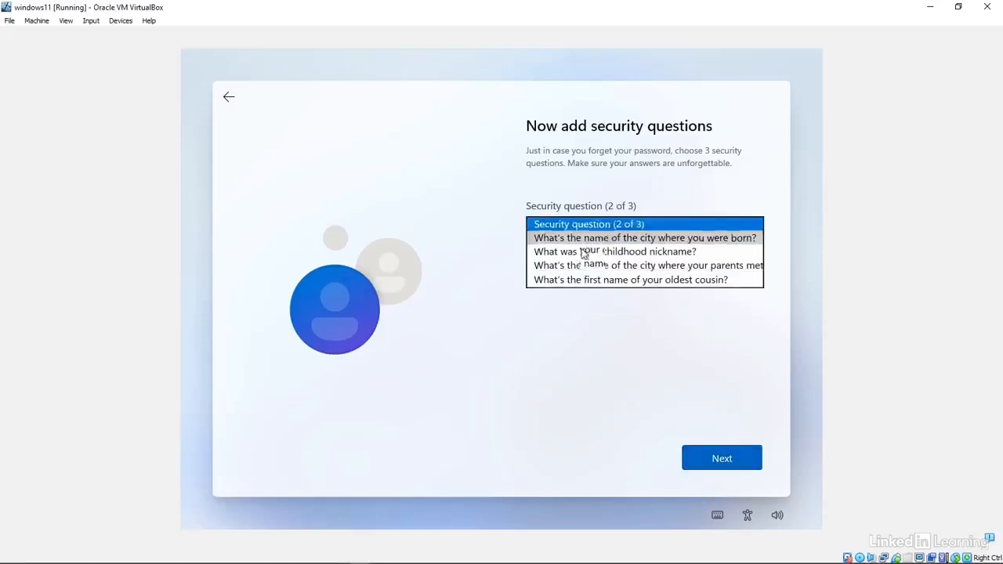
left_click(581, 262)
type("secret")
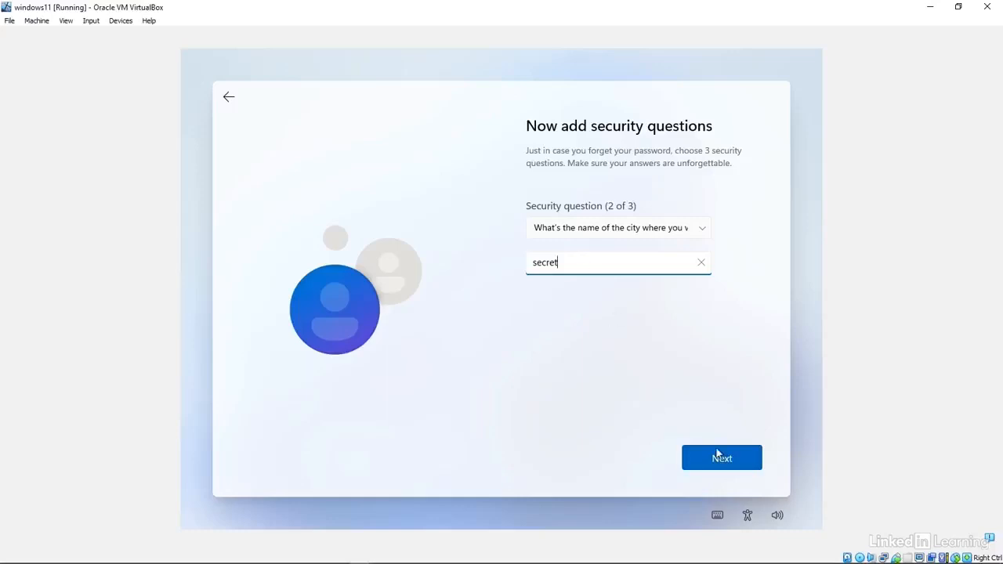
left_click(720, 457)
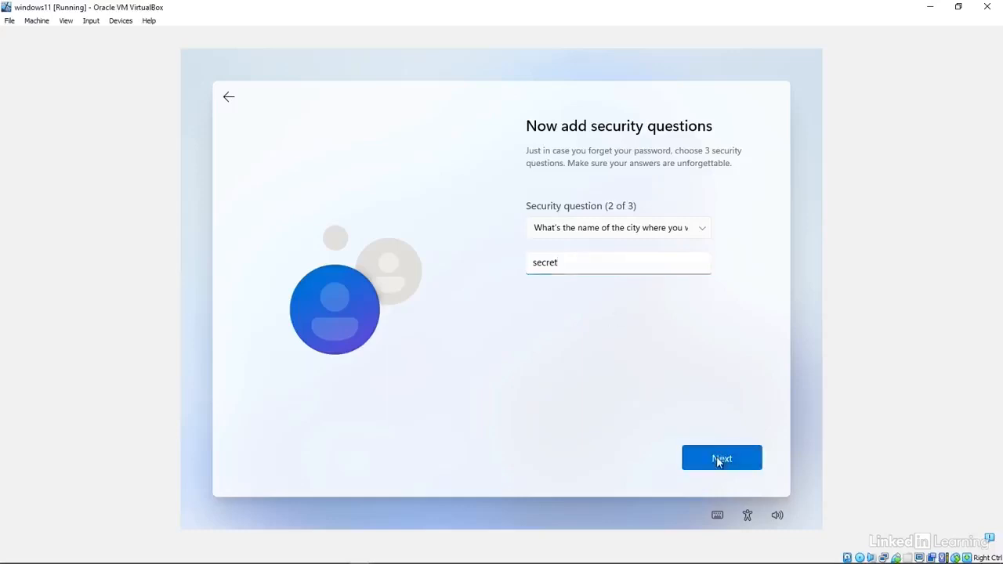
Step: Choose and answer the childhood nickname security question and submit
left_click(577, 228)
left_click(594, 245)
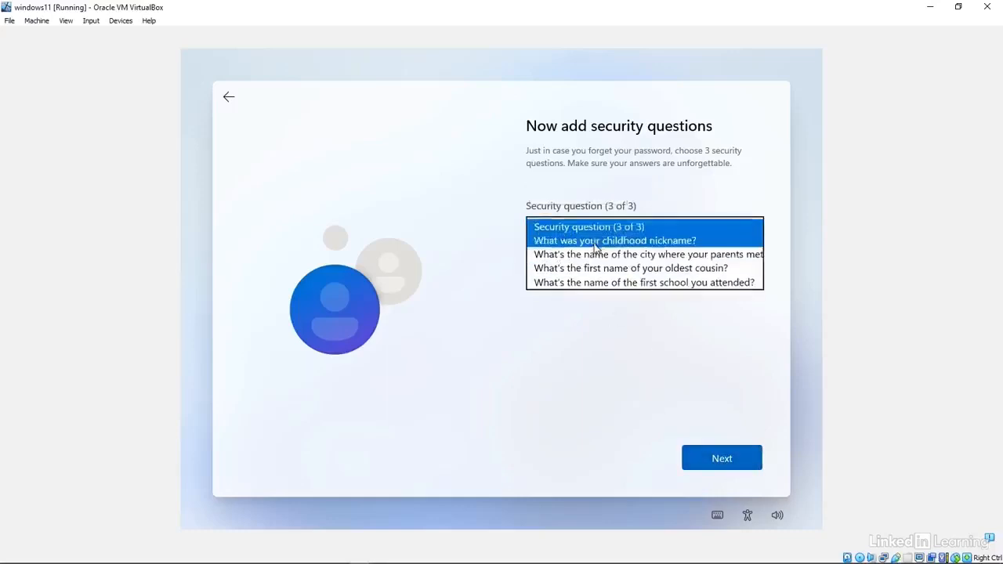
left_click(575, 263)
type("s")
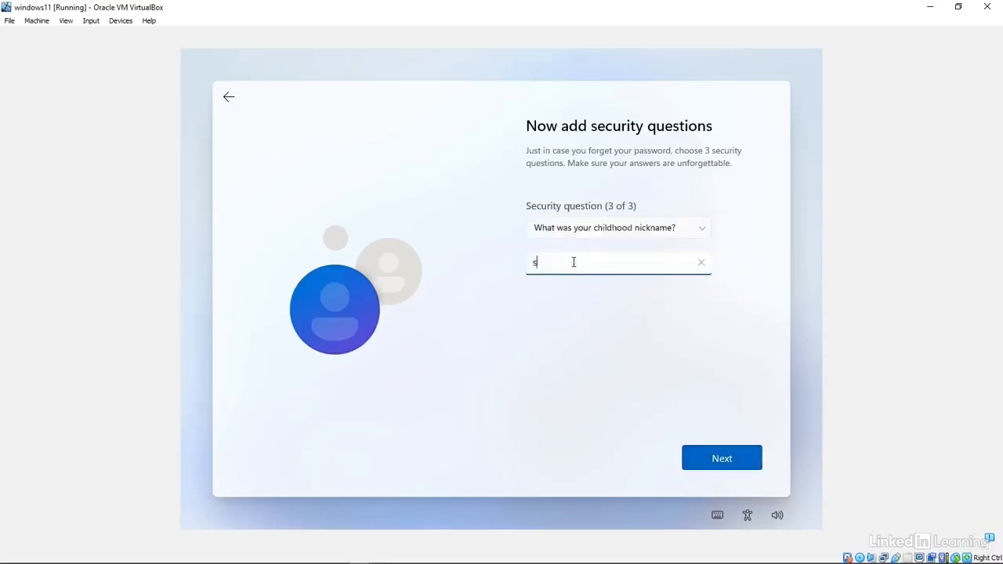
type("ecret")
key("Return")
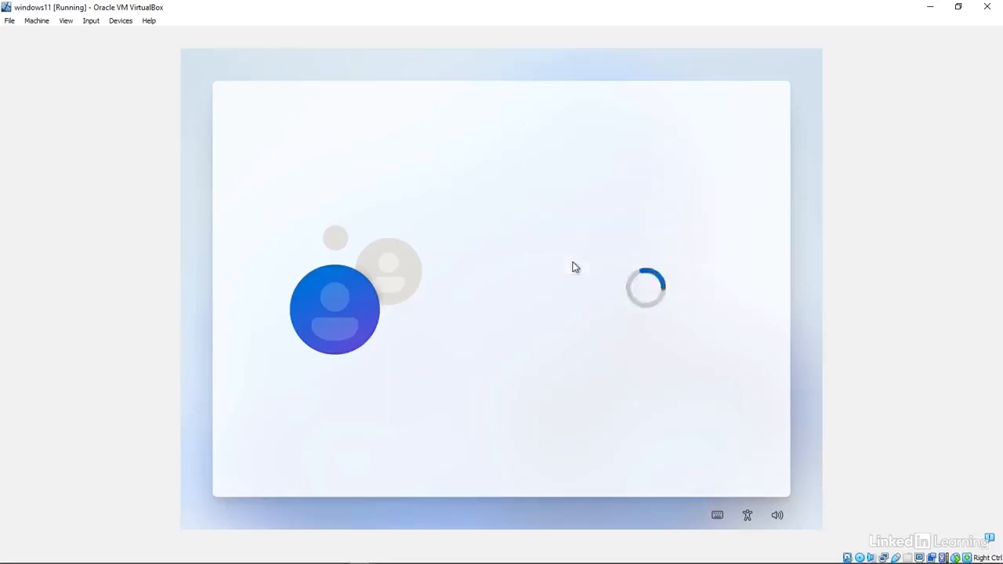
Step: Turn off Location, Find my device, optional diagnostics, inking, tailored experiences and advertising ID, then accept
left_click(537, 287)
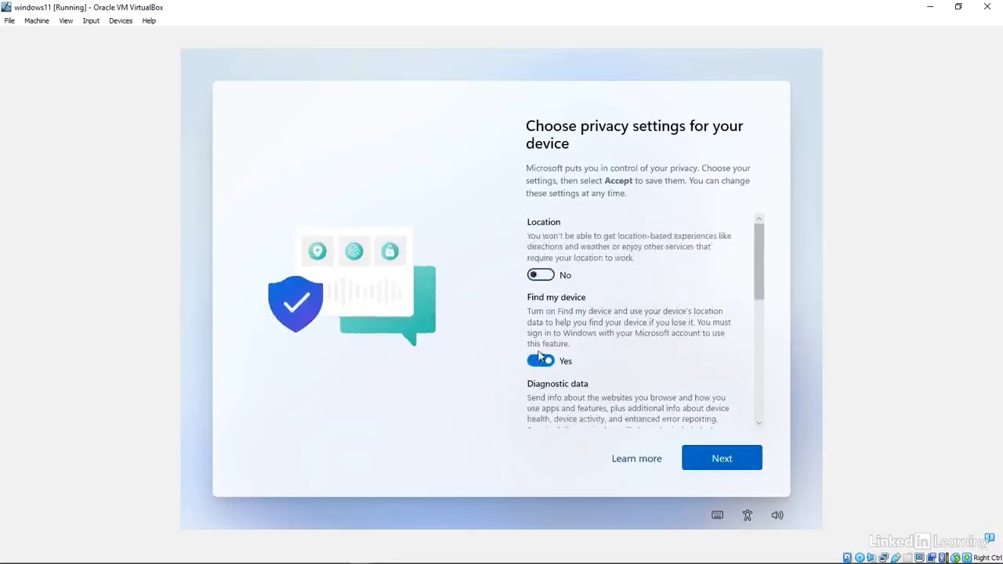
left_click(539, 361)
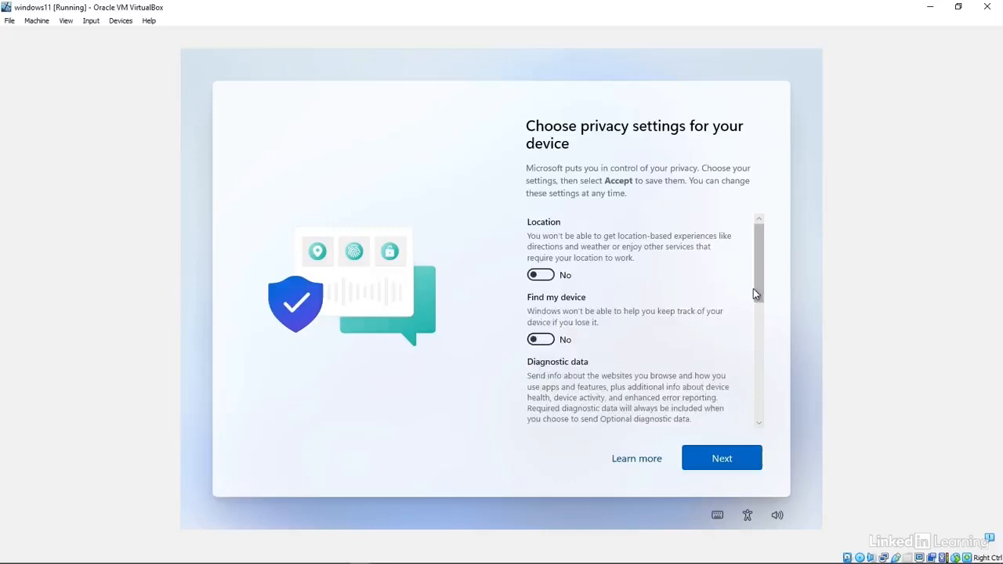
left_click_drag(759, 287, 766, 356)
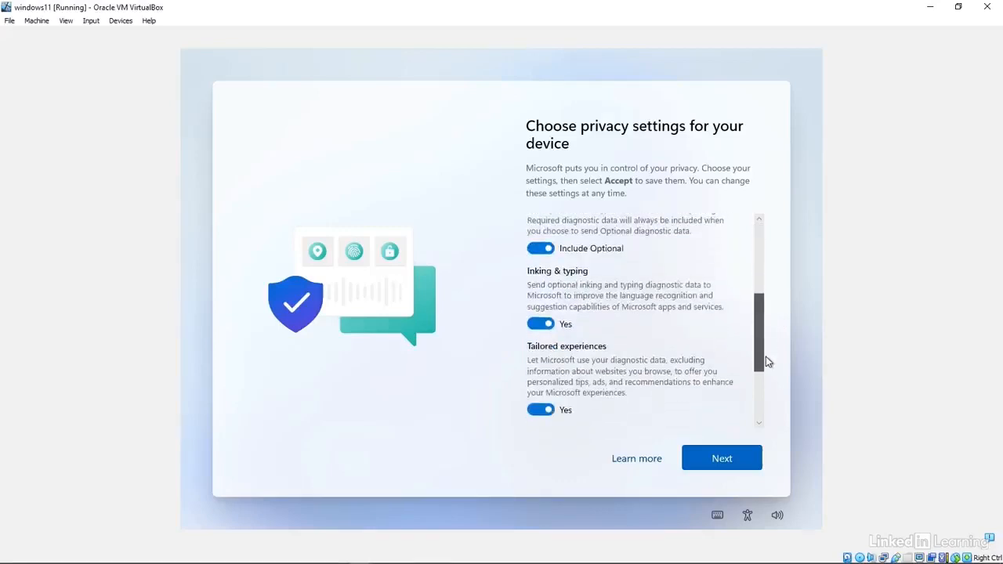
left_click(538, 251)
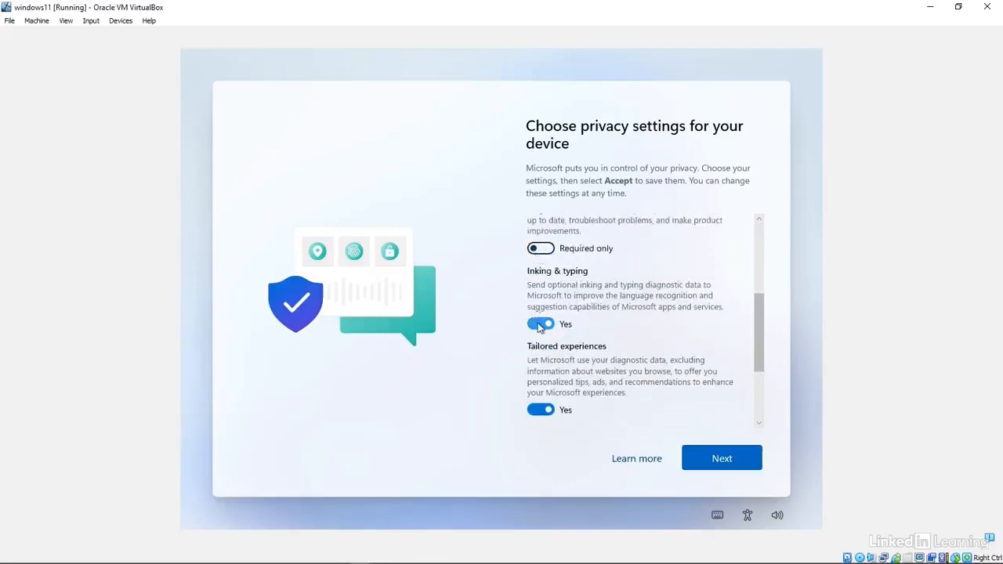
left_click(540, 324)
left_click(538, 410)
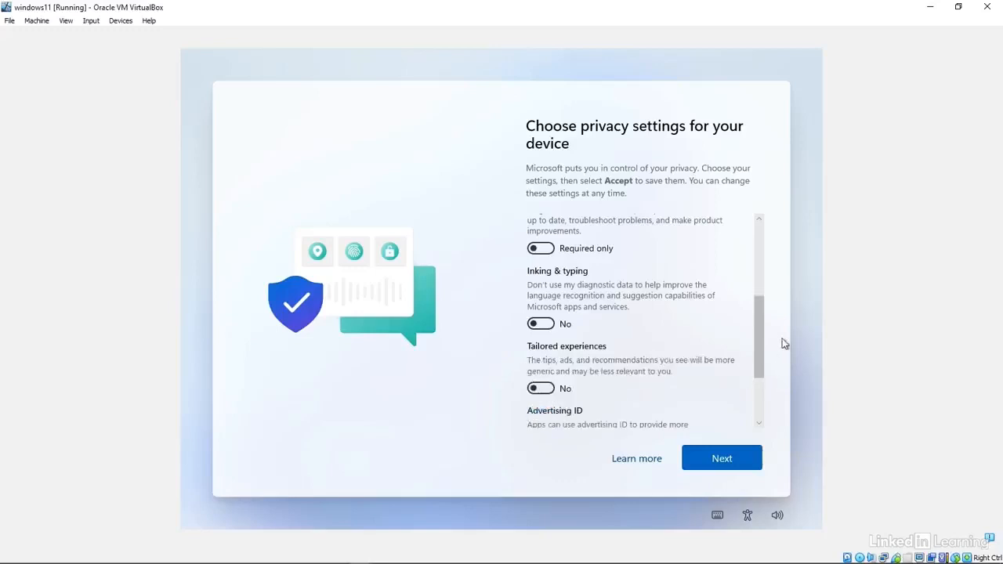
left_click_drag(763, 347, 766, 403)
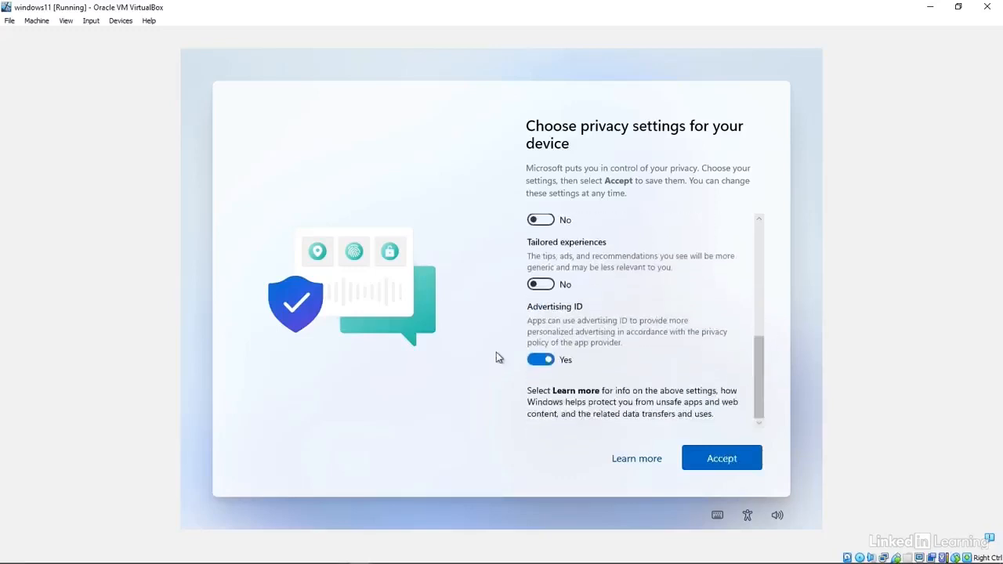
left_click(540, 360)
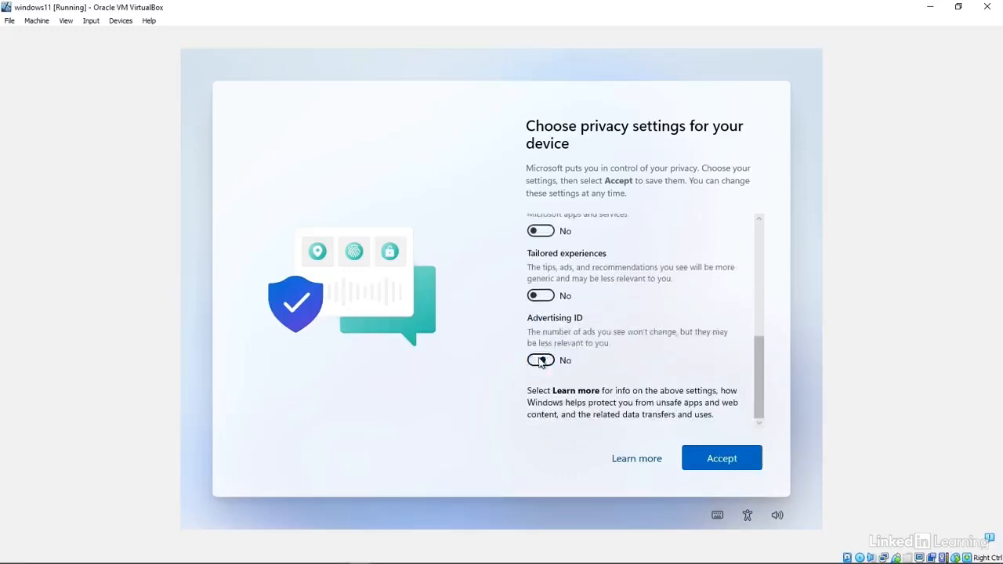
left_click(723, 458)
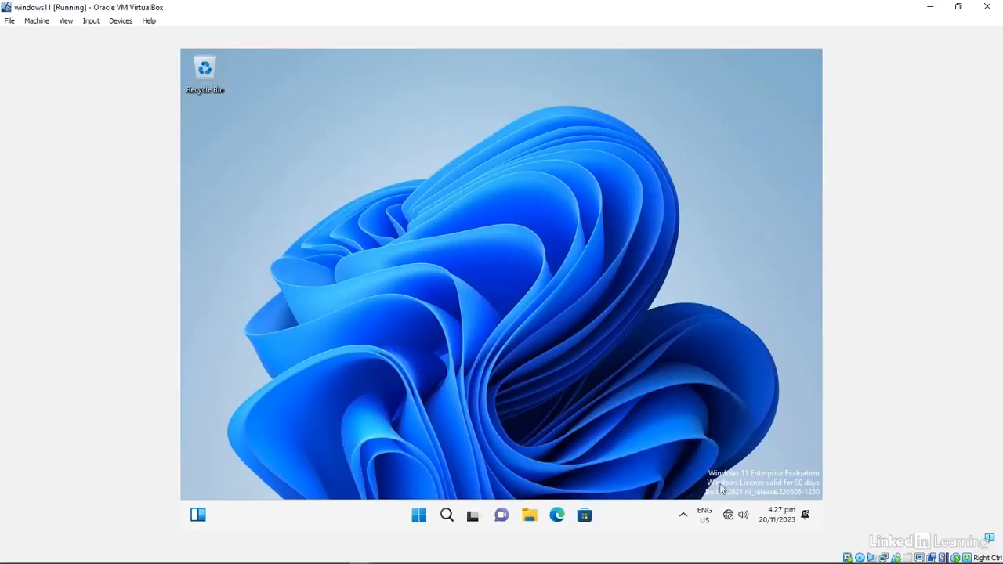
Step: Restart the Windows 11 guest from the Start button's quick menu
left_click(421, 517)
right_click(422, 519)
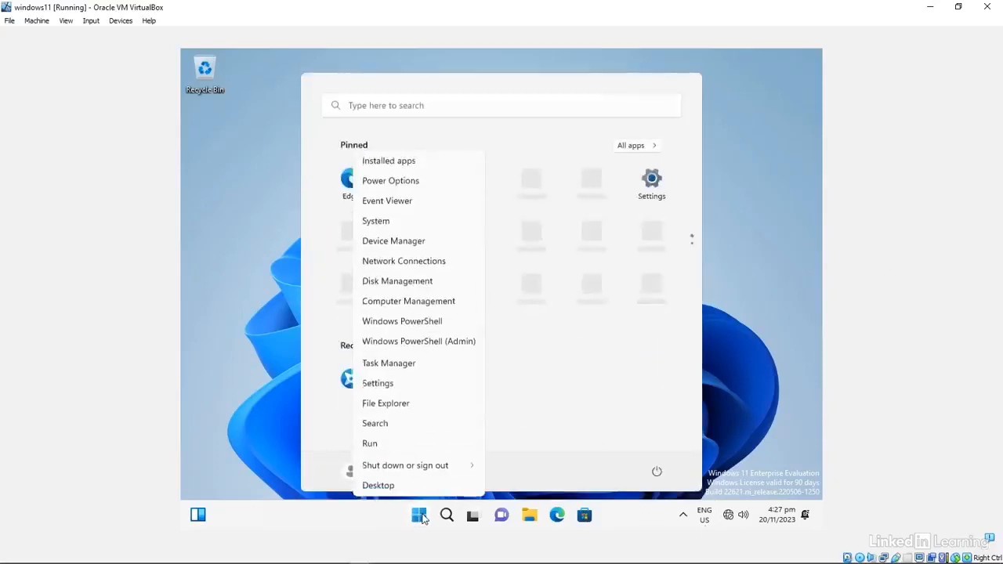
mouse_move(438, 472)
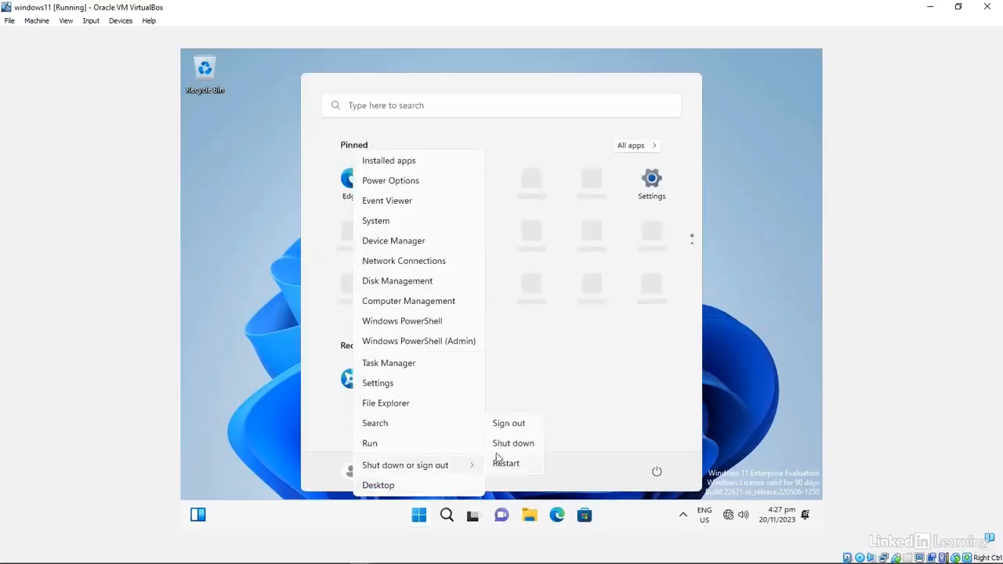
left_click(515, 465)
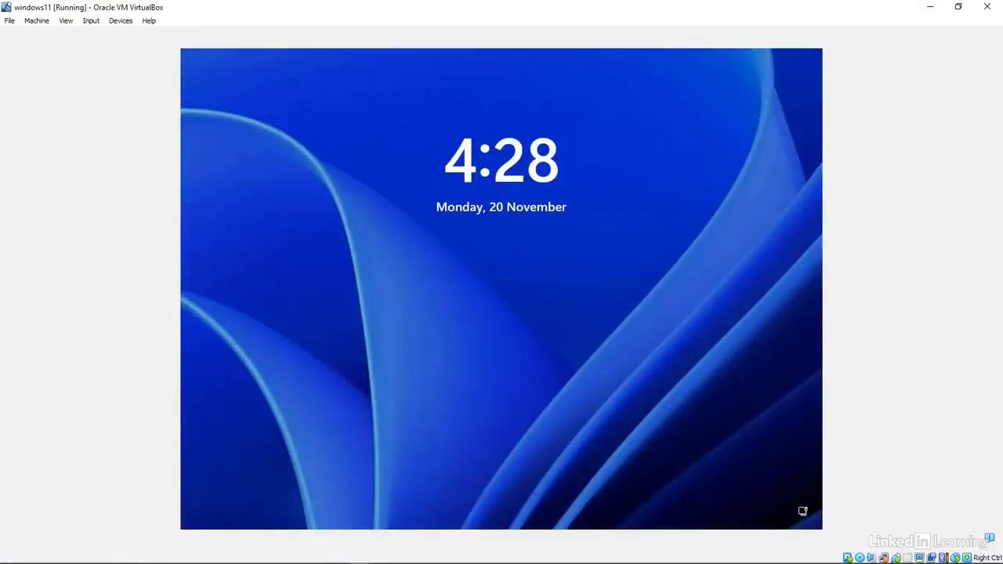
Step: Sign back in to the local account with its password
left_click(770, 218)
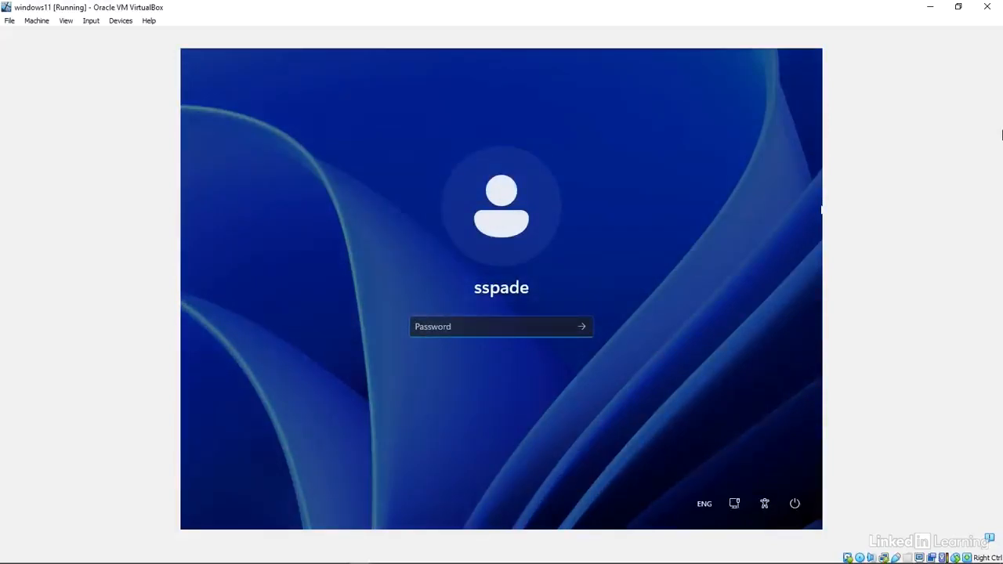
type("**")
key("Return")
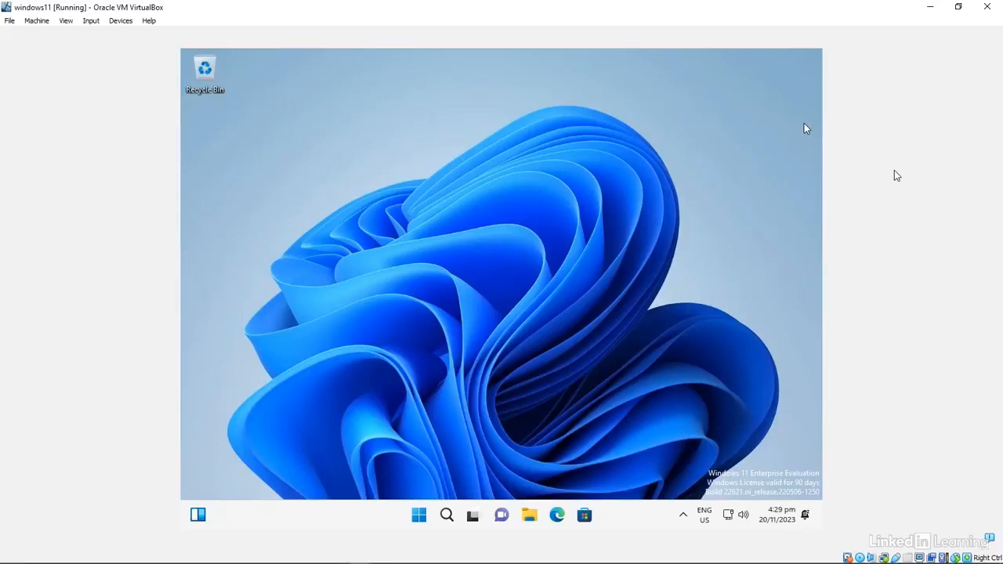
Step: Insert the Guest Additions CD image and browse CD Drive (D:) in File Explorer to VBoxWindowsAdditions-amd64
left_click(121, 21)
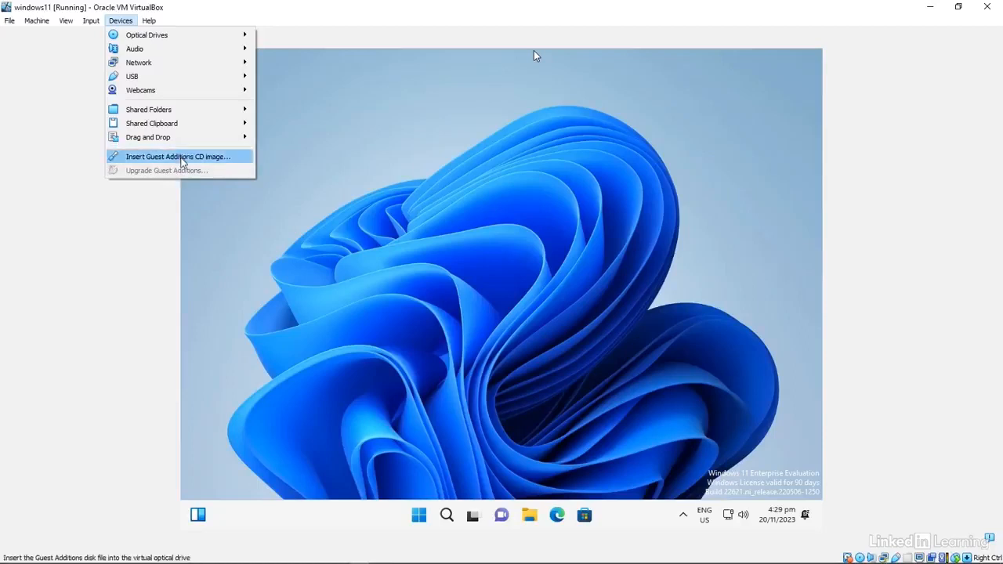
left_click(182, 159)
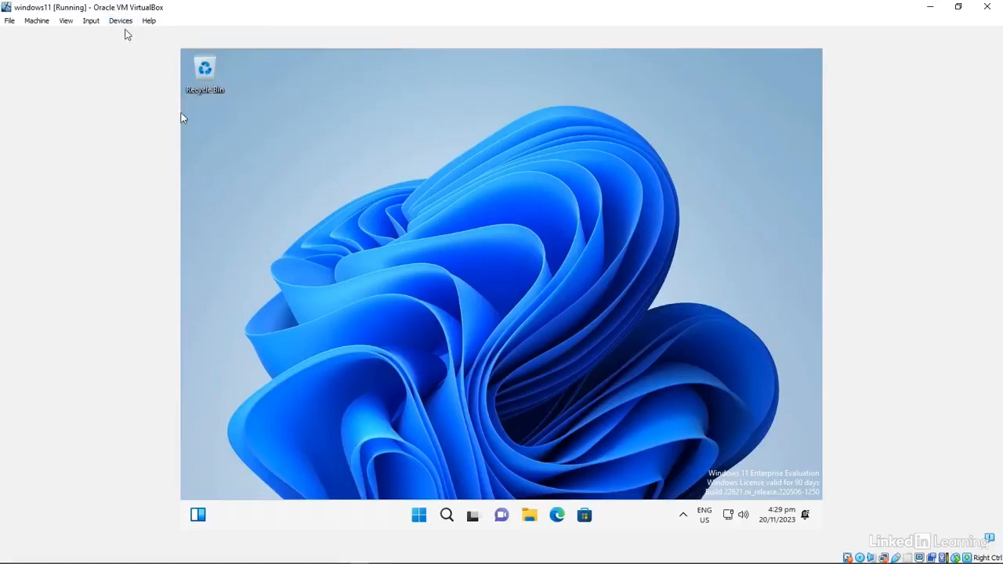
left_click(532, 520)
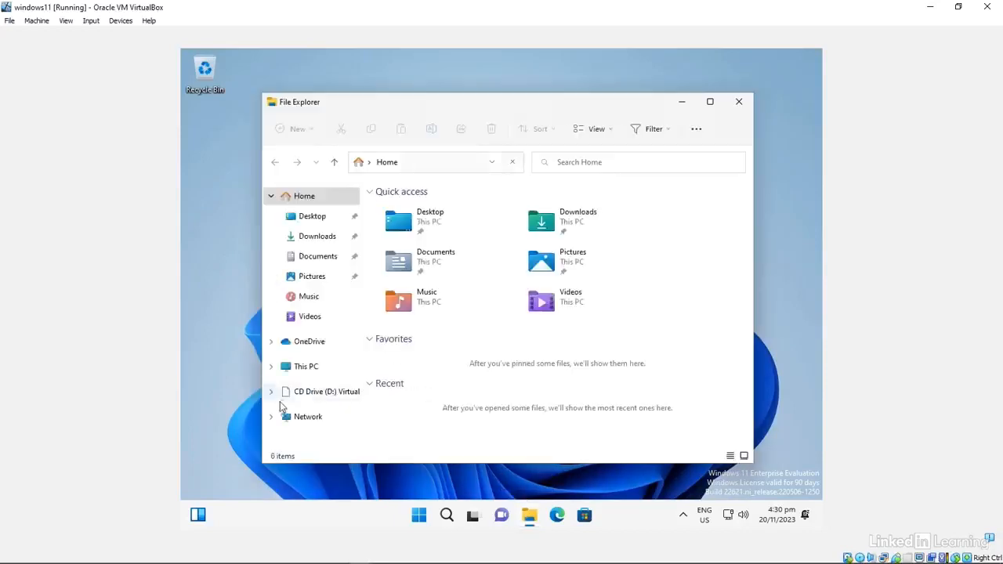
left_click(295, 392)
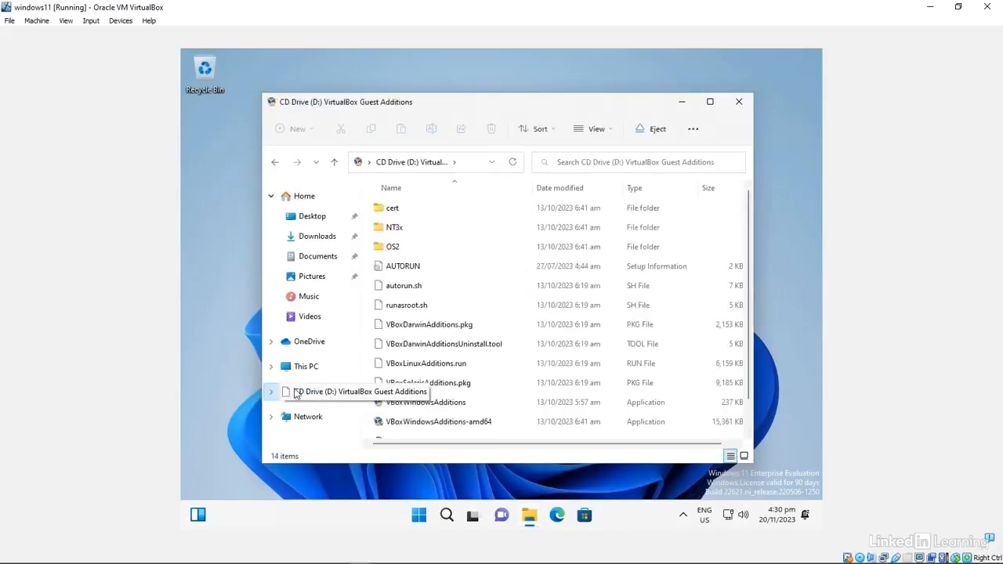
scroll(480, 337, "down", 1)
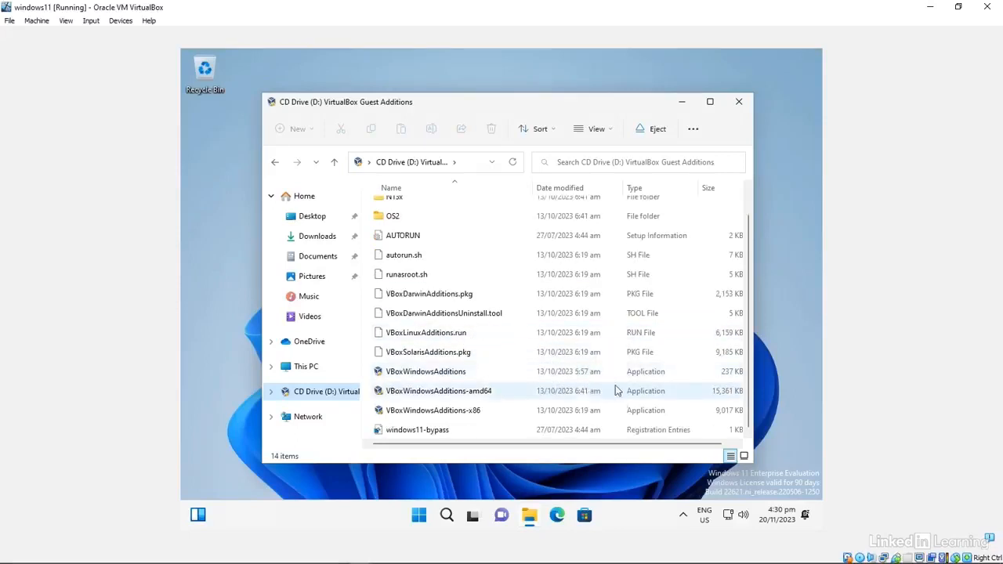
scroll(447, 398, "up", 1)
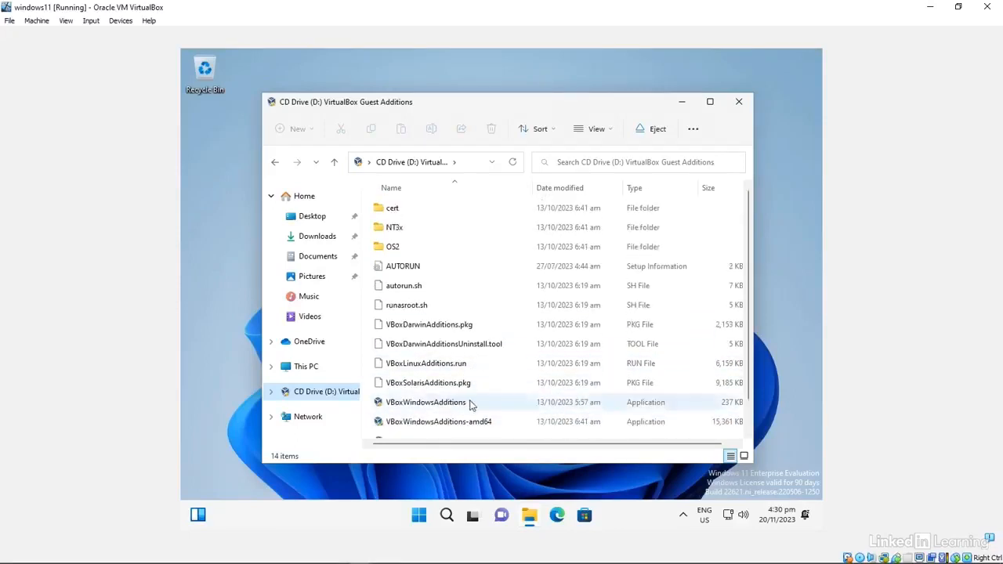
scroll(480, 401, "down", 1)
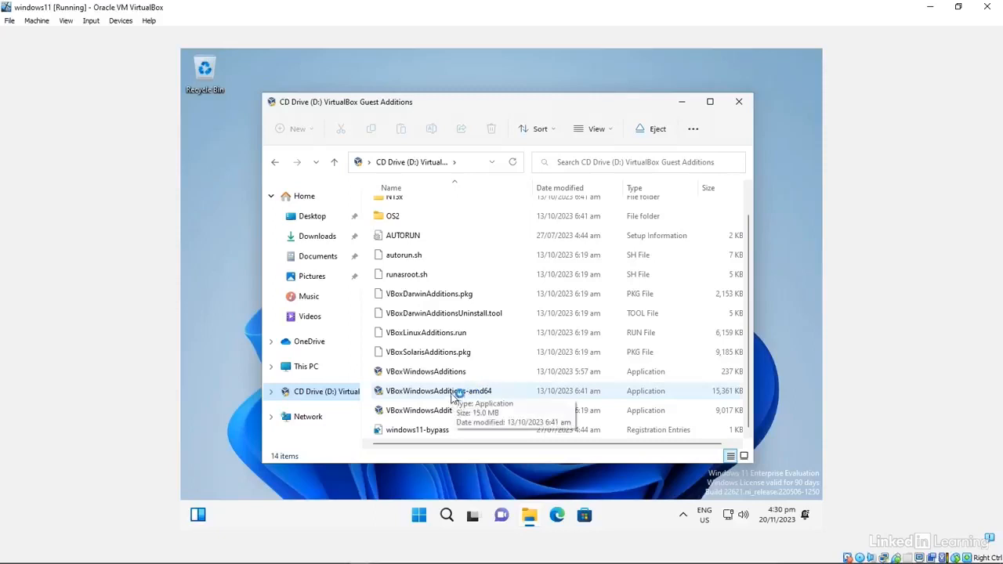
scroll(450, 396, "up", 1)
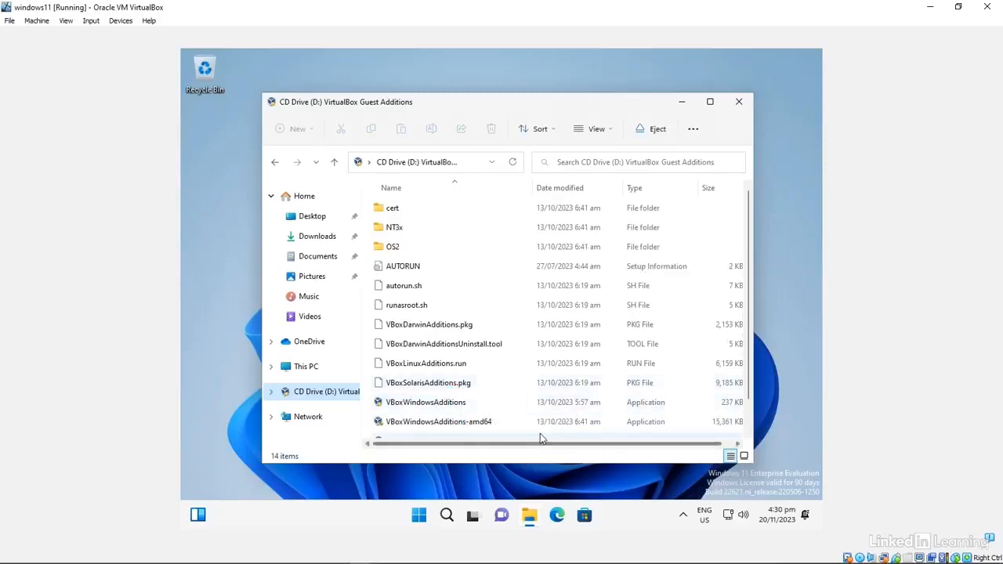
Step: Run VBoxWindowsAdditions-amd64, approve UAC, install with default settings, and choose Reboot now
double_click(478, 425)
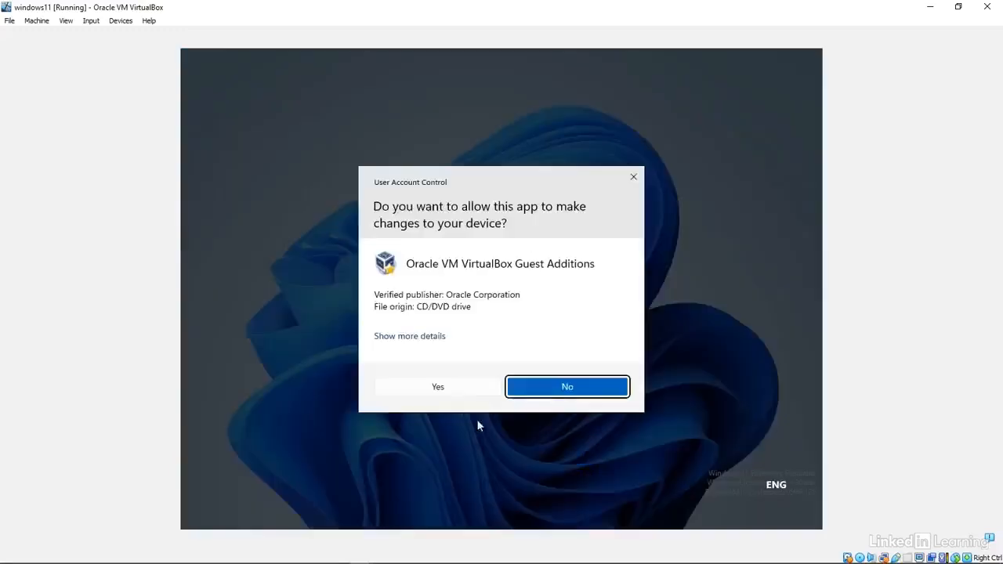
left_click(438, 387)
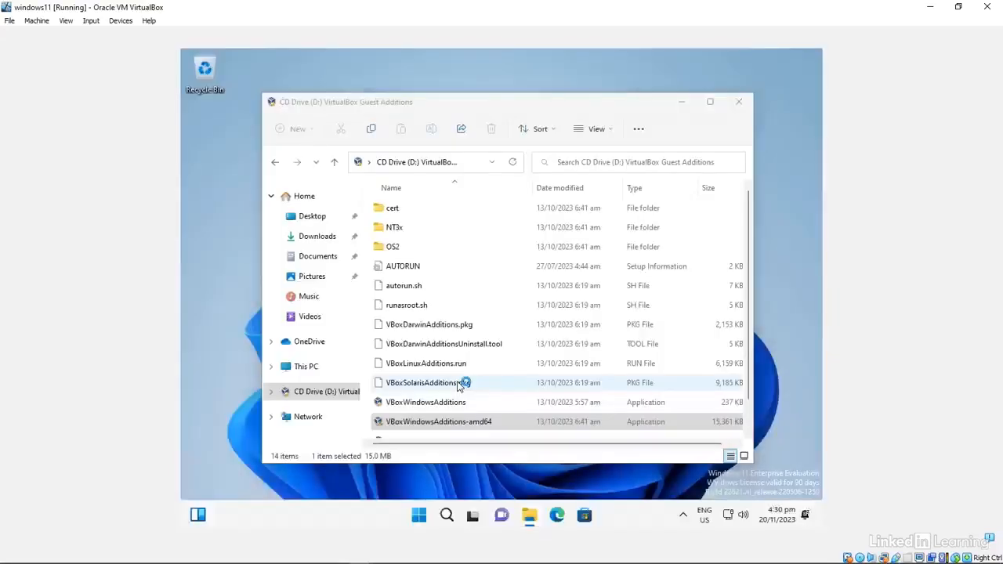
left_click(571, 381)
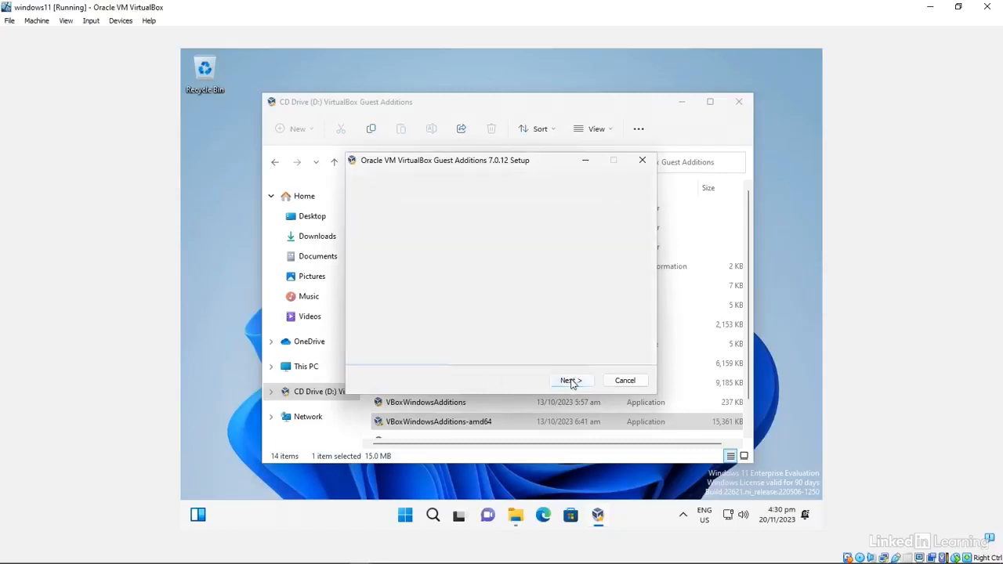
left_click(570, 382)
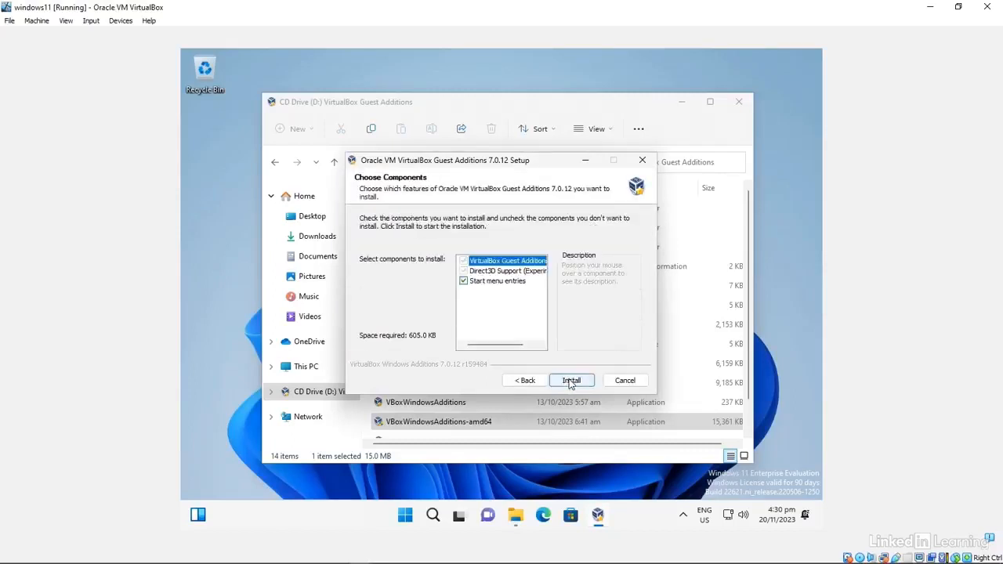
left_click(570, 382)
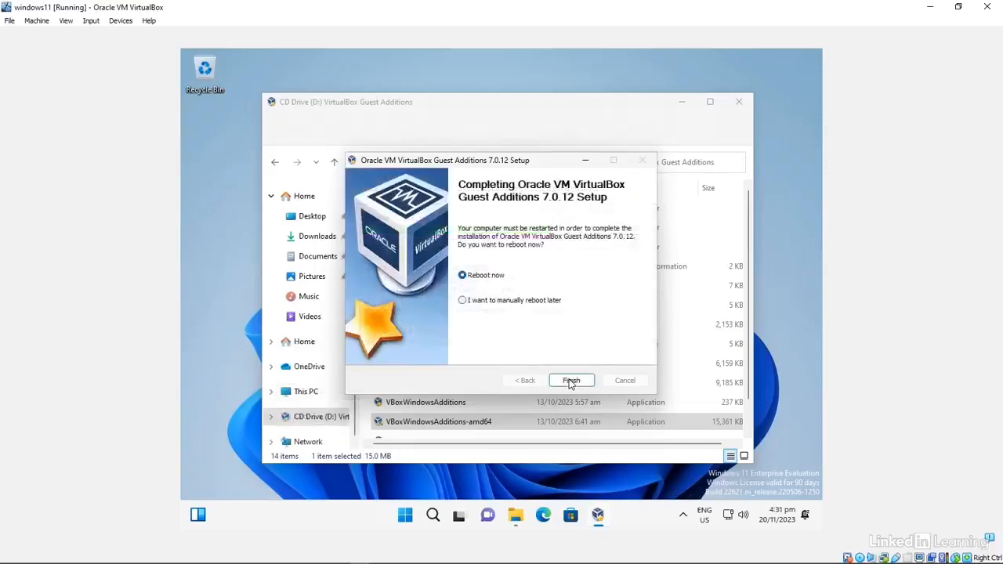
left_click(571, 381)
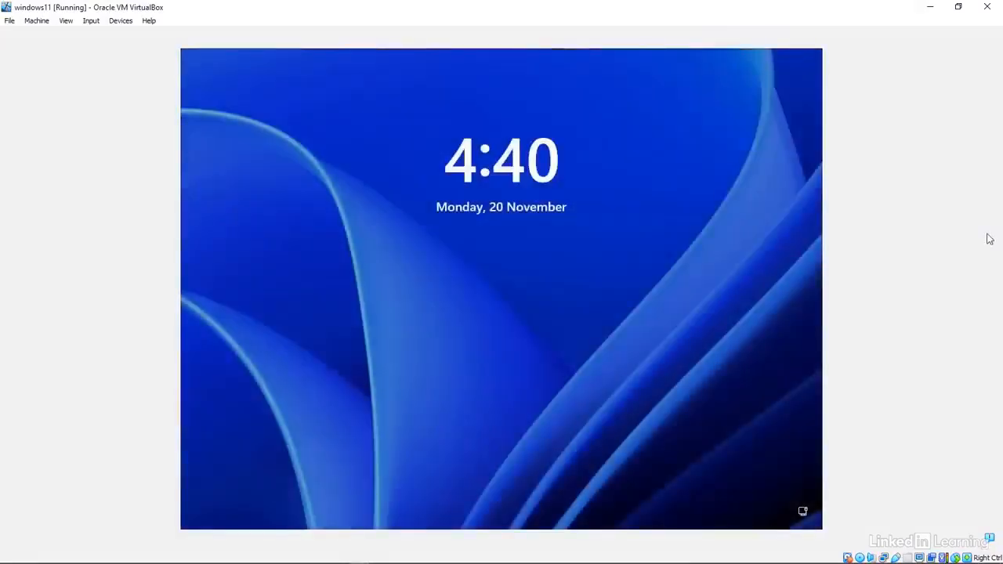
Step: After the reboot, sign back in to the local account with its password
left_click(477, 308)
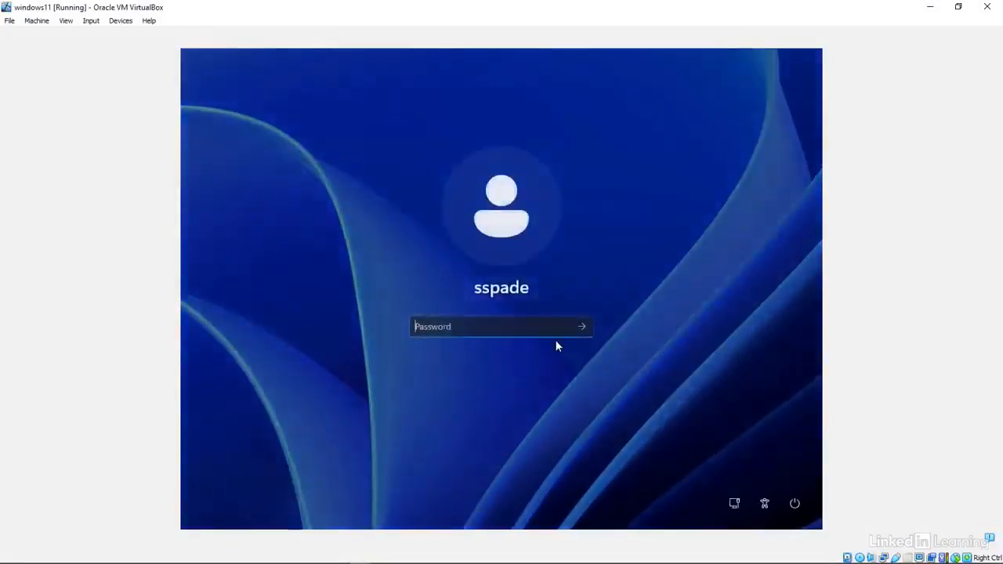
type("P")
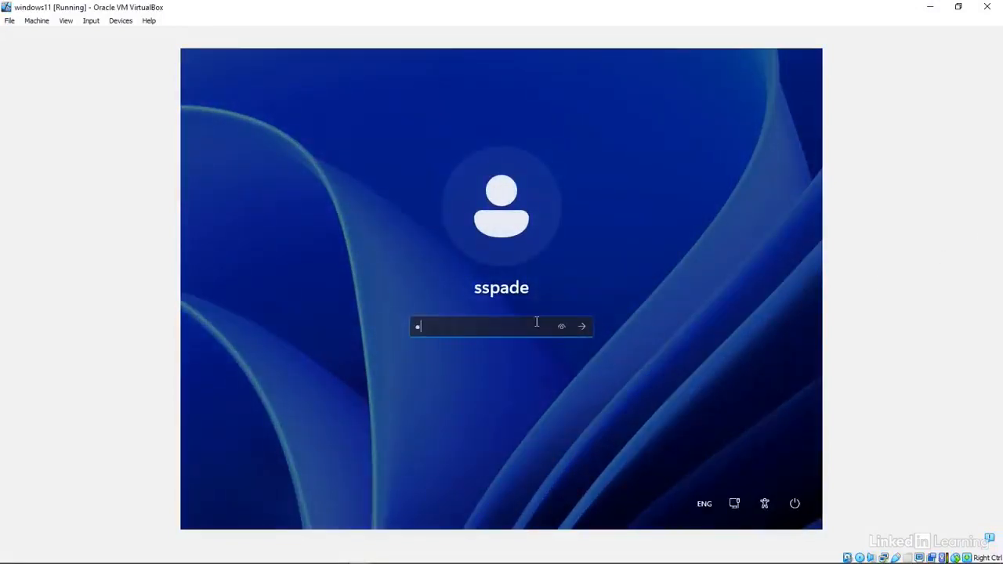
type("••••••")
key("Return")
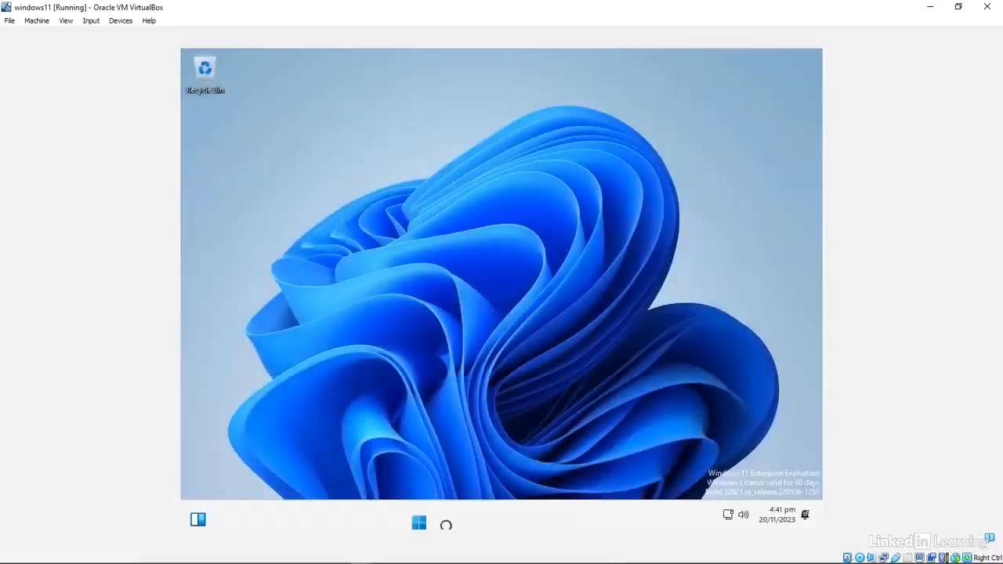
left_click(68, 22)
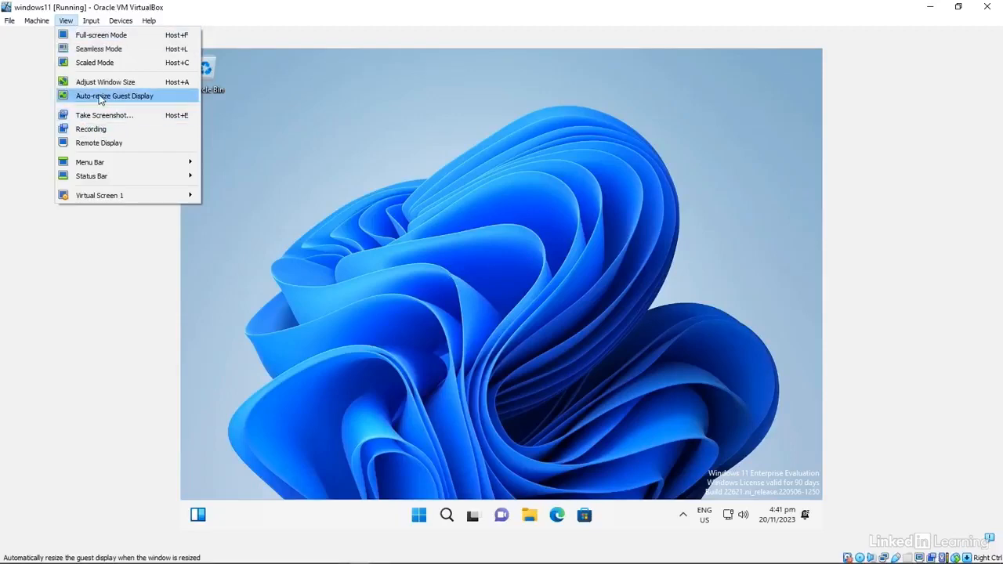
Step: Turn on View > Auto-resize Guest Display and enlarge the VM window to fill the screen
left_click(100, 97)
left_click(598, 6)
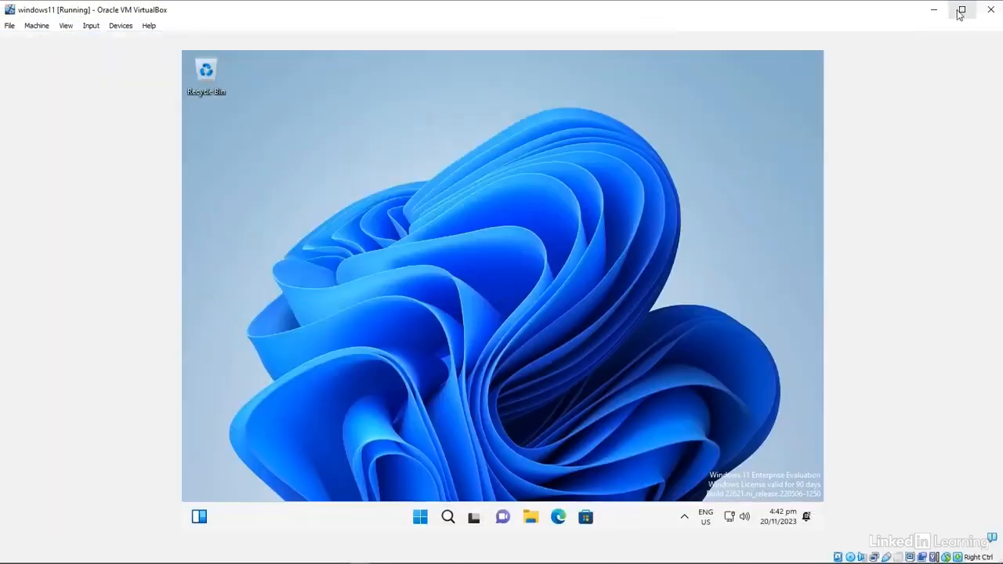
left_click(72, 22)
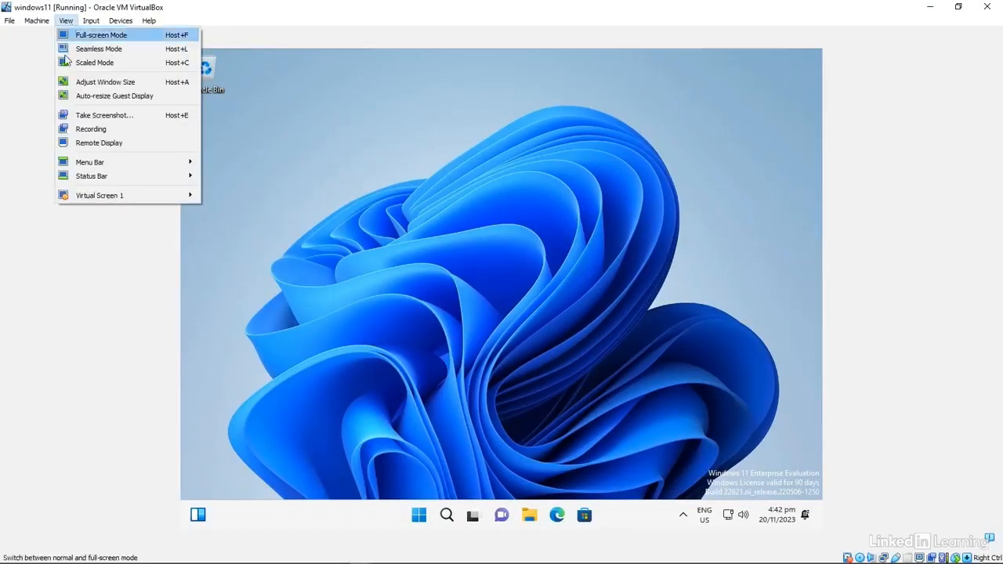
left_click(110, 97)
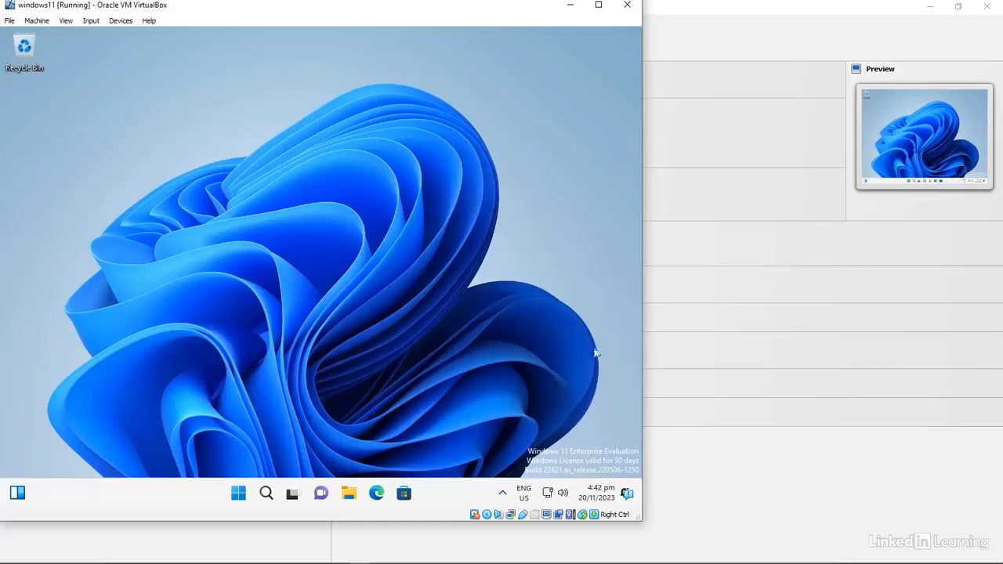
left_click_drag(640, 520, 1001, 563)
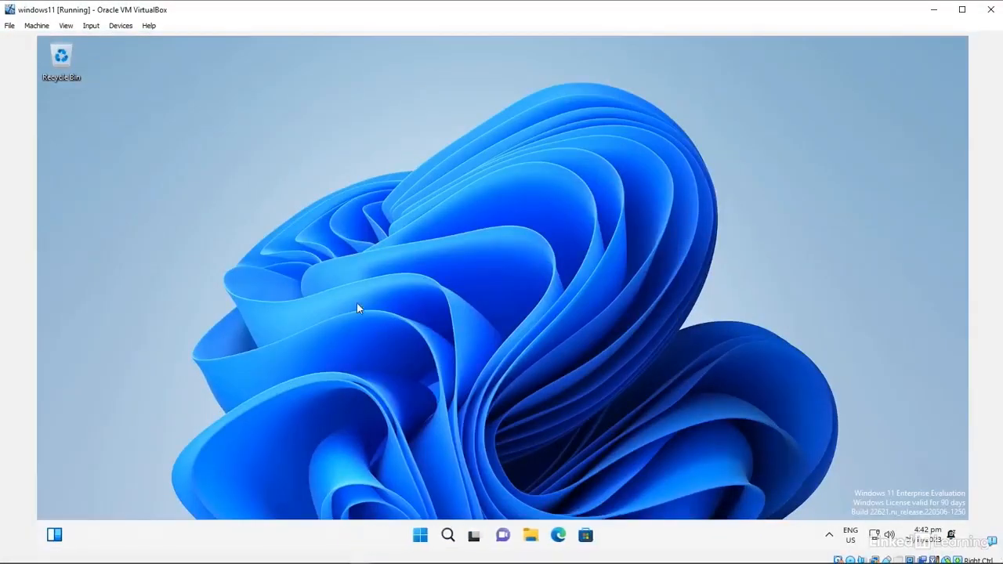